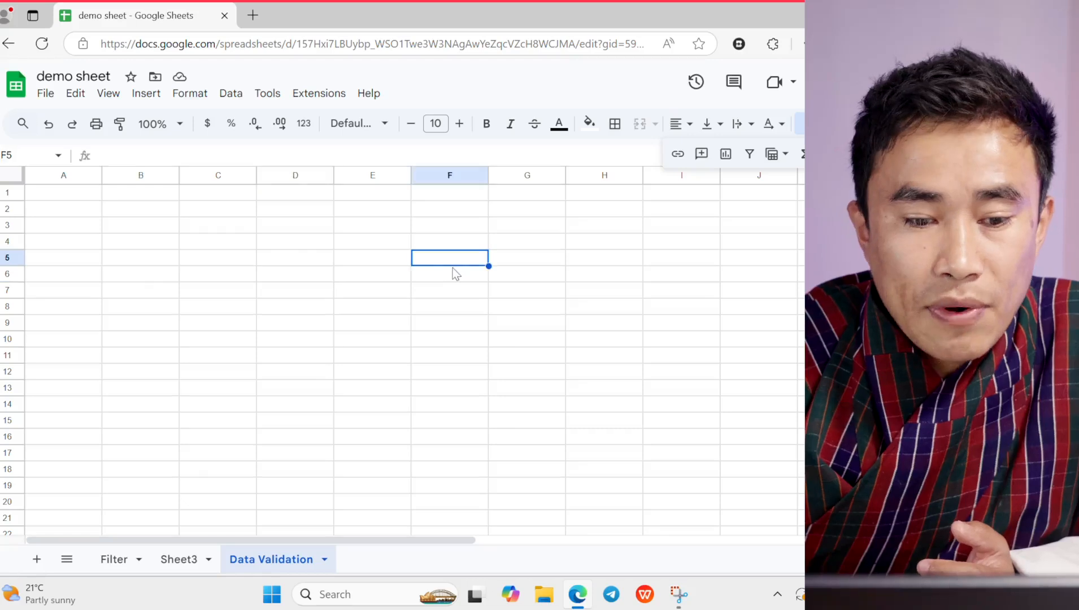
left_click(217, 243)
left_click(218, 289)
left_click(303, 275)
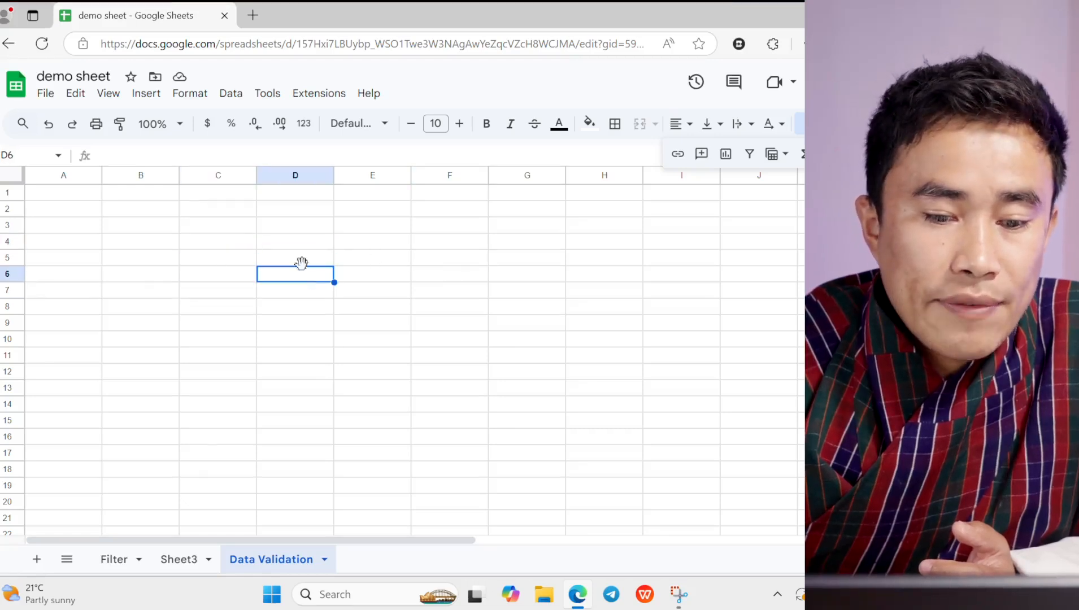
left_click(231, 241)
left_click(295, 242)
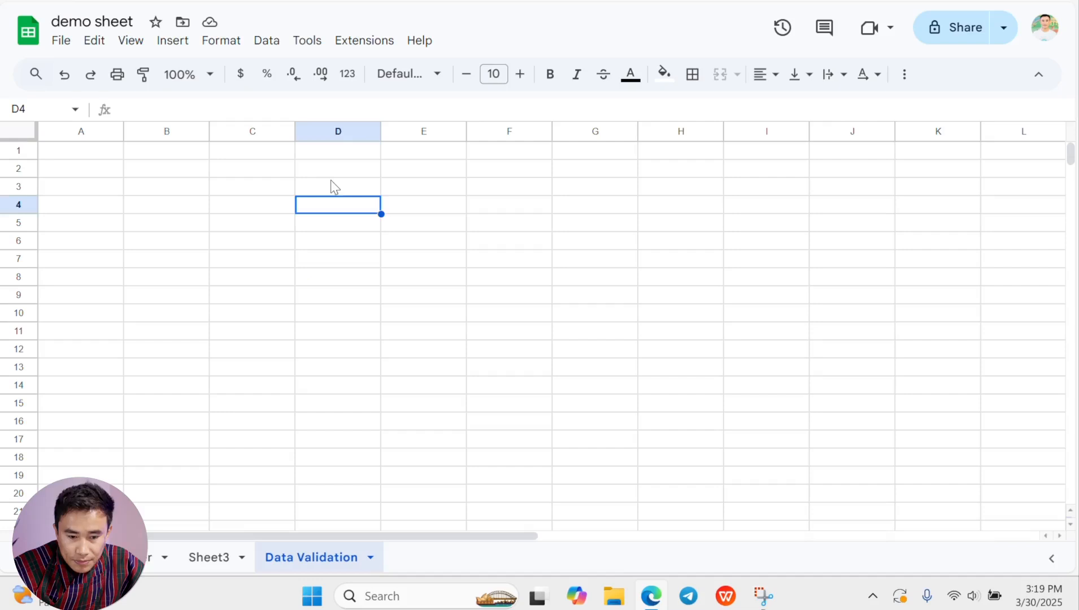
left_click(330, 181)
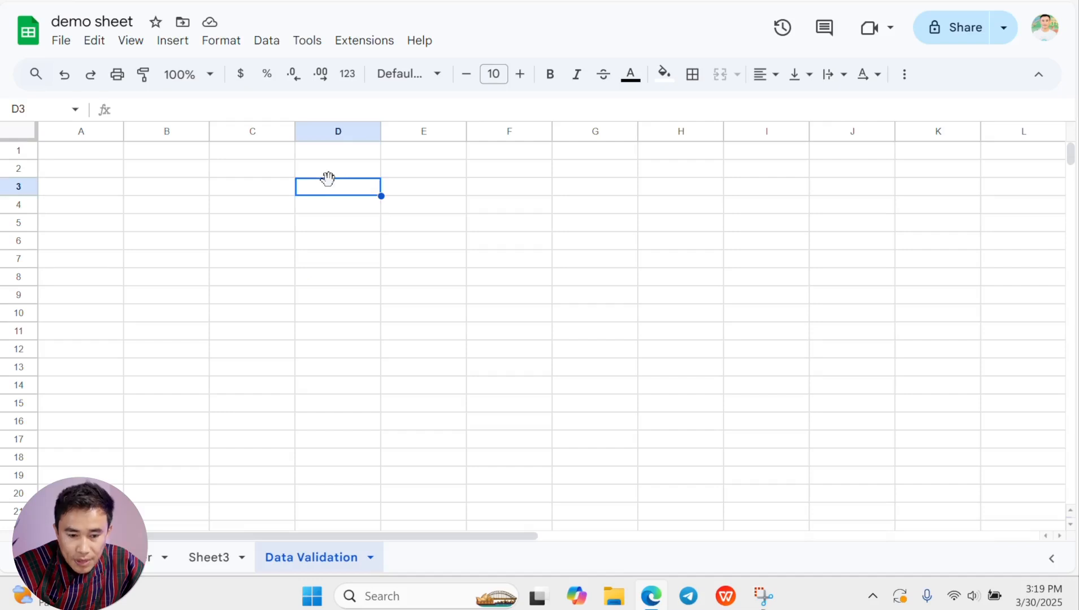
left_click(338, 172)
left_click(335, 330)
left_click(364, 206)
left_click(338, 173)
left_click(332, 192)
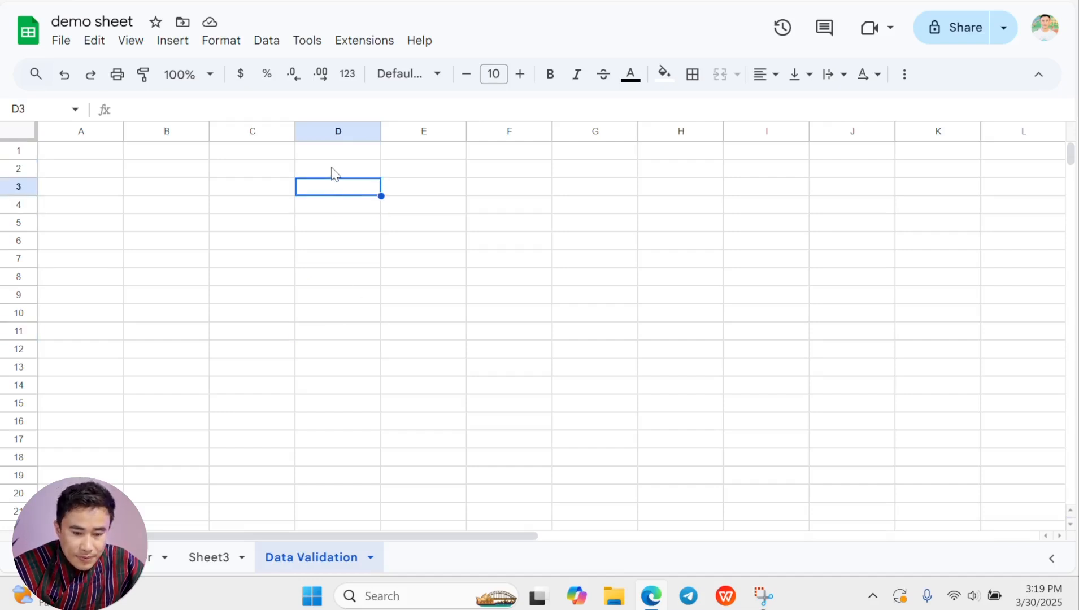
left_click(332, 169)
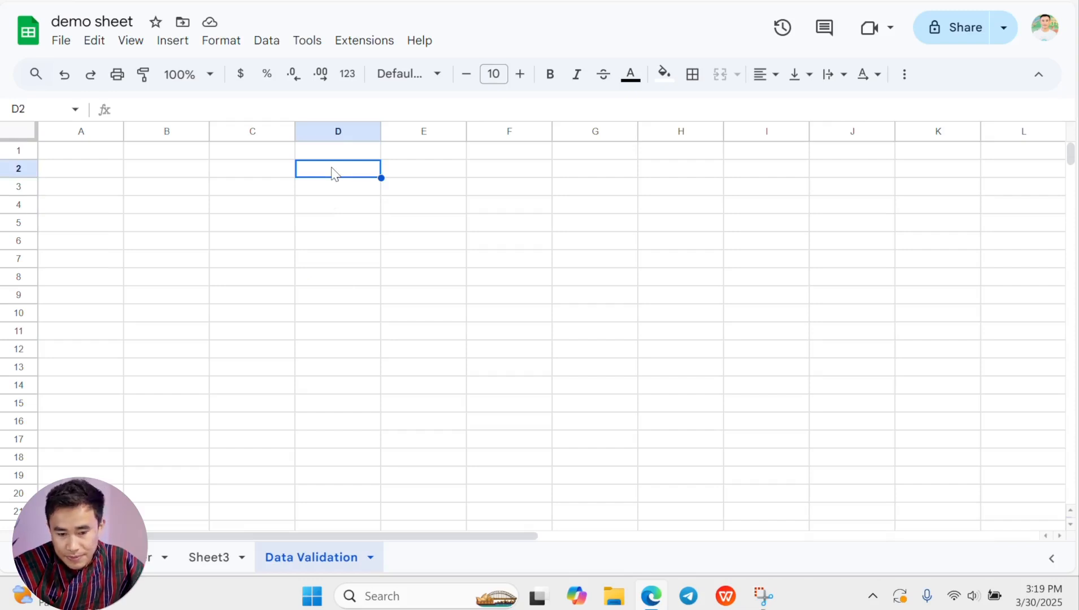
left_click(331, 389)
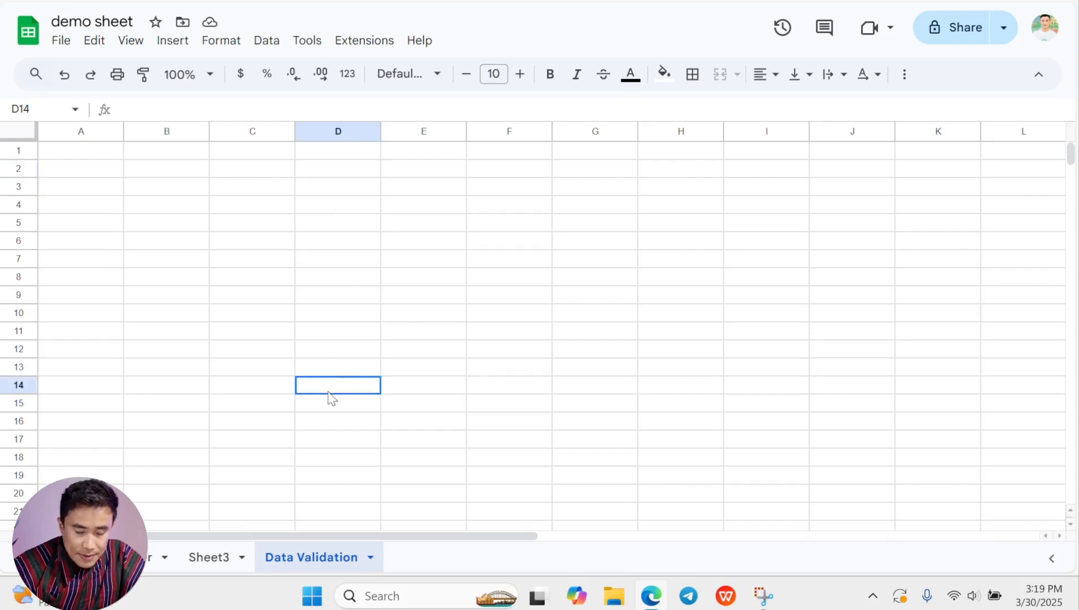
- Enter the column heading "Marks" in cell D1
left_click(345, 157)
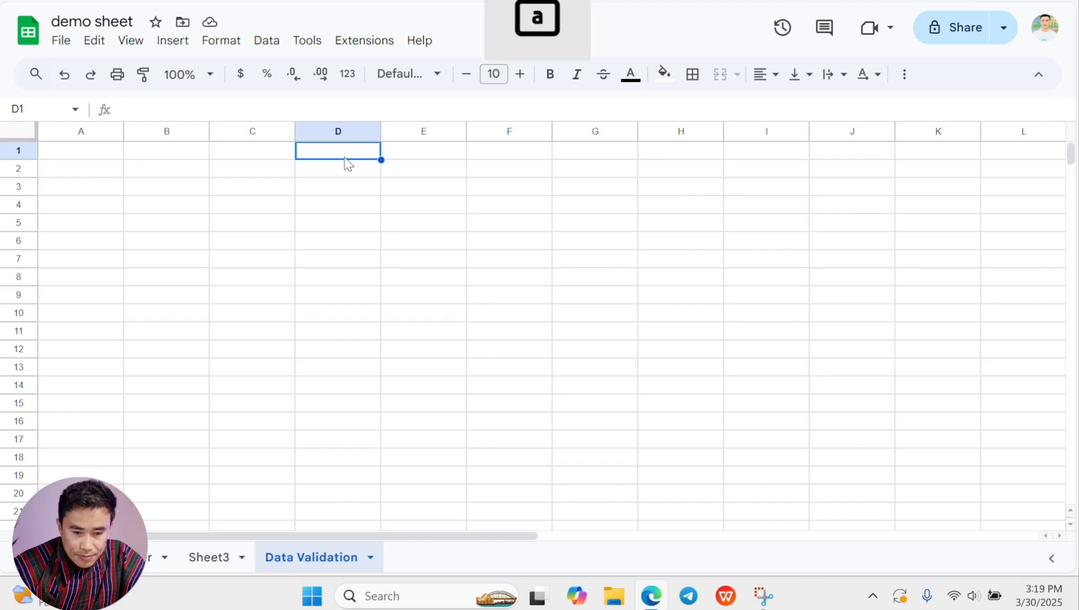
type("Marks")
left_click(340, 259)
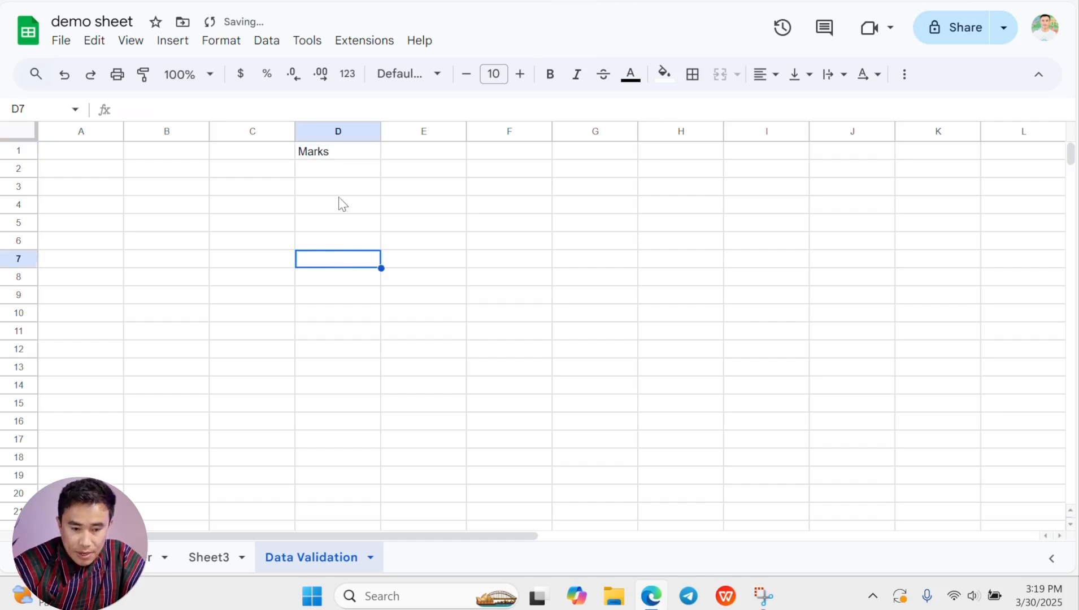
- Apply all borders to the cells D2:D10 below the Marks heading
left_click_drag(319, 169, 332, 316)
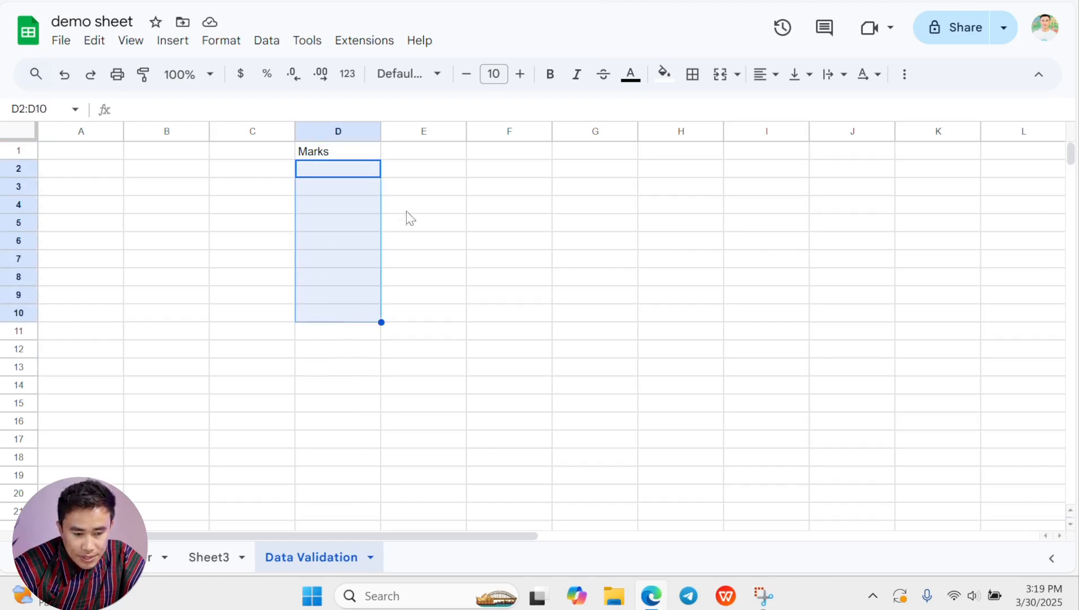
left_click(704, 78)
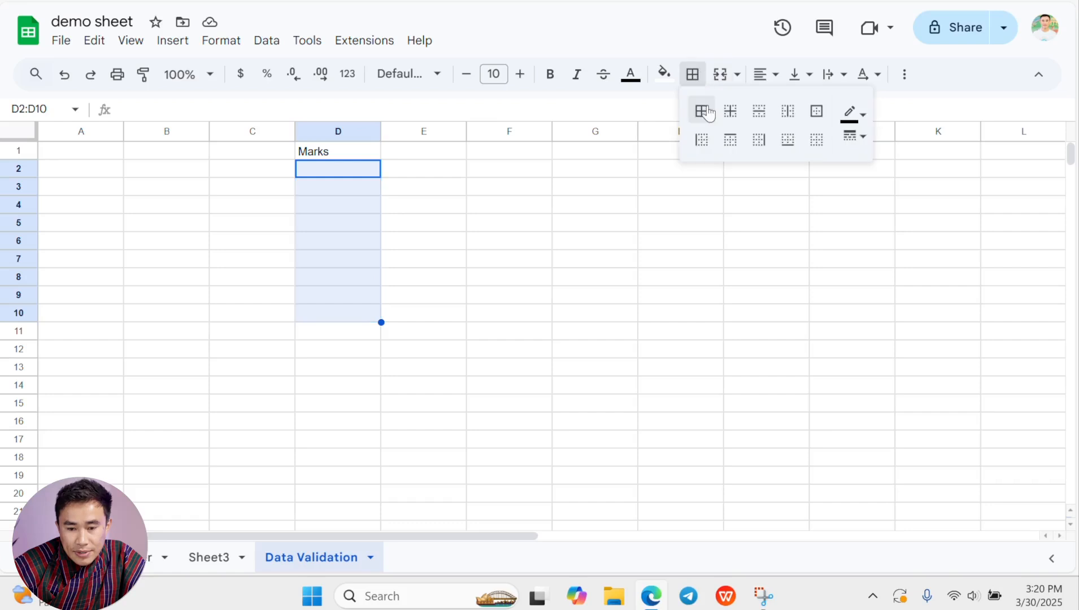
left_click(703, 111)
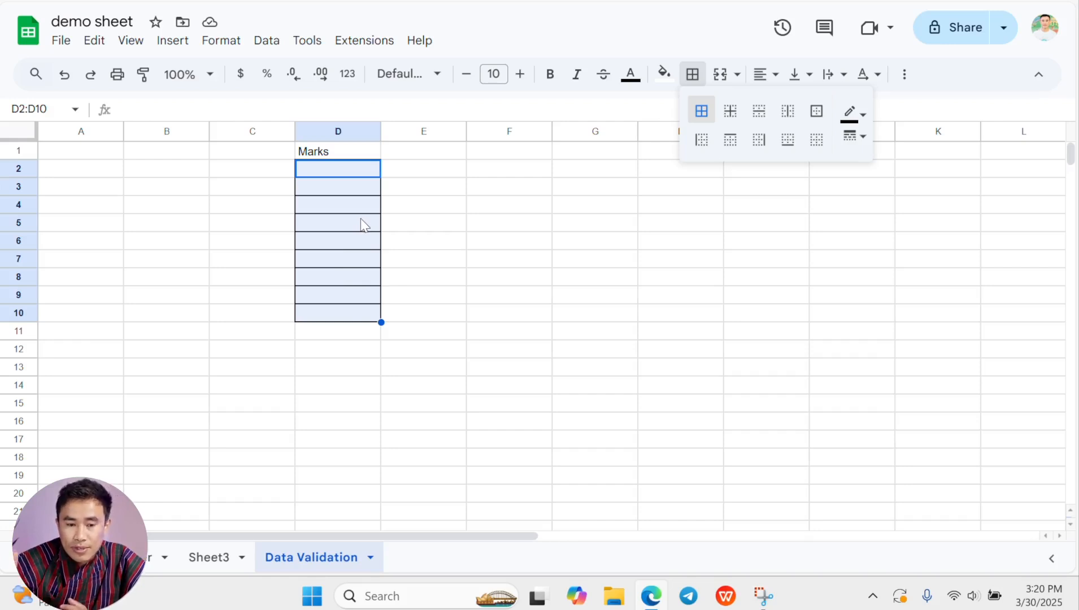
left_click(441, 297)
- Enter a trial mark of 150 in cell D8 and clear it again
left_click(347, 292)
left_click(345, 279)
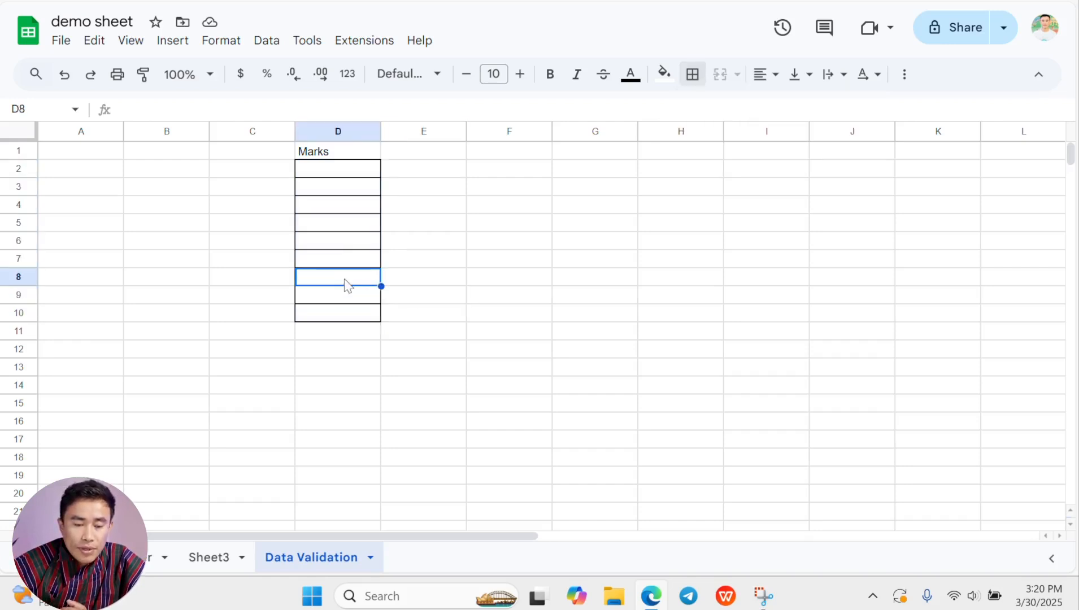
type("101")
key("BackSpace")
type("15")
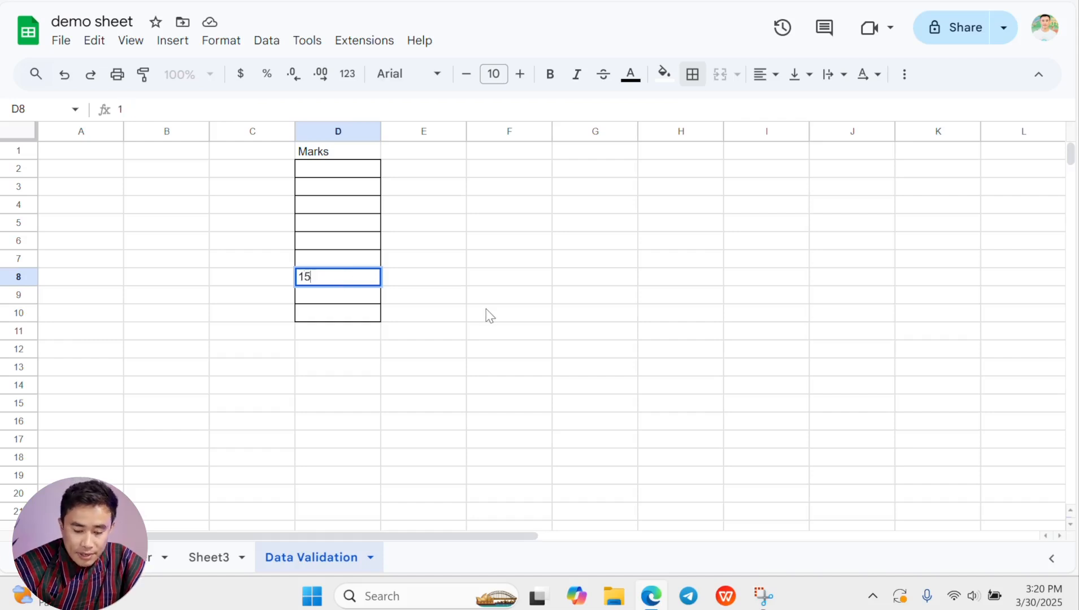
left_click(335, 229)
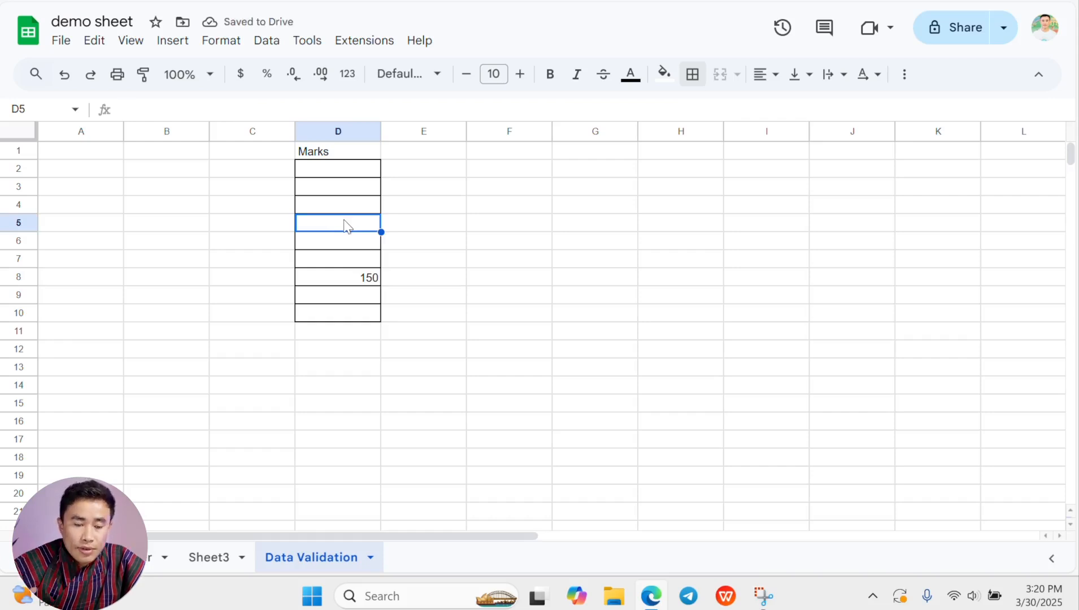
left_click(334, 283)
key("Delete")
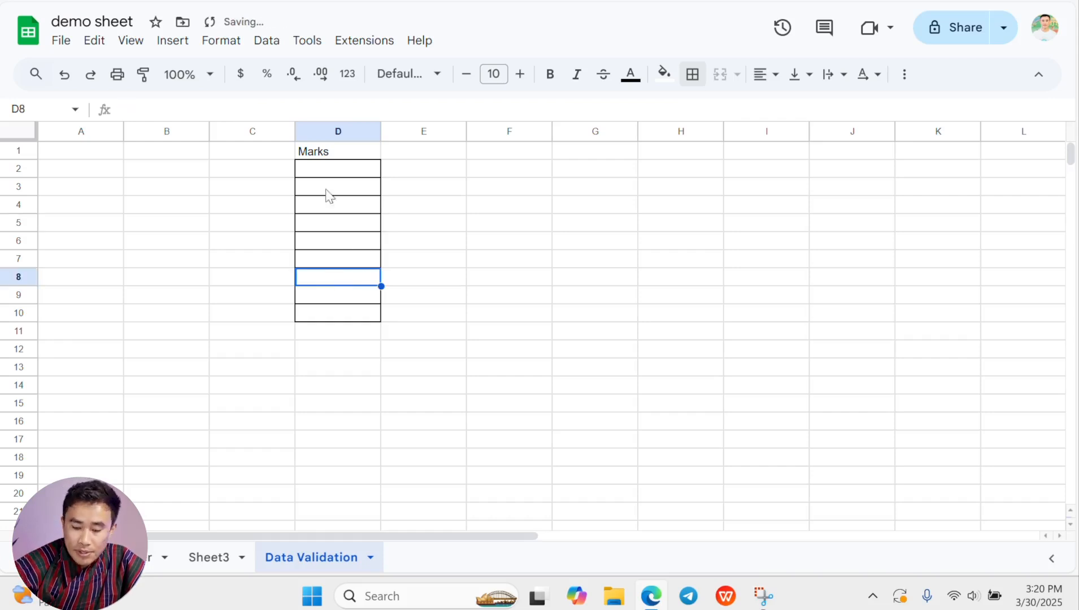
- Add a new data validation rule for the bordered Marks cells D2:D10
left_click(361, 315)
left_click(338, 172)
left_click_drag(337, 176, 333, 319)
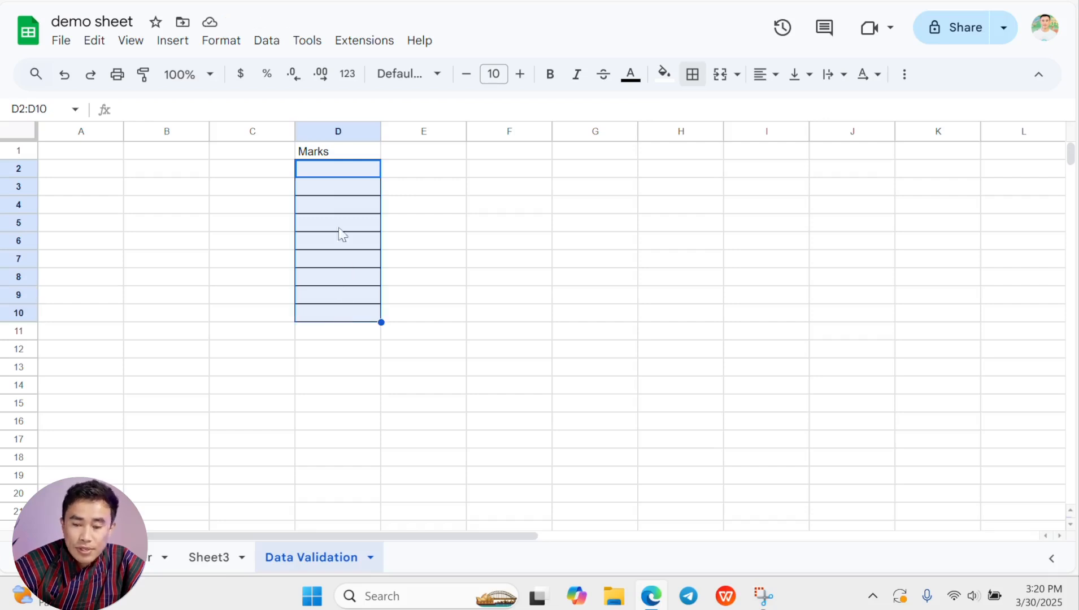
left_click(405, 292)
left_click_drag(332, 177, 326, 316)
left_click(270, 45)
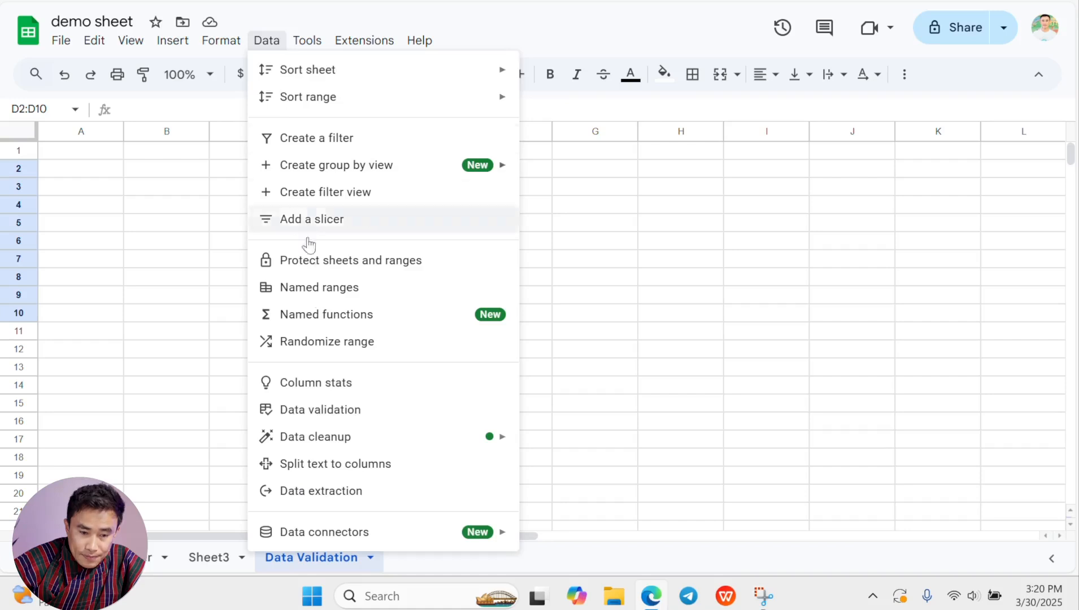
left_click(320, 412)
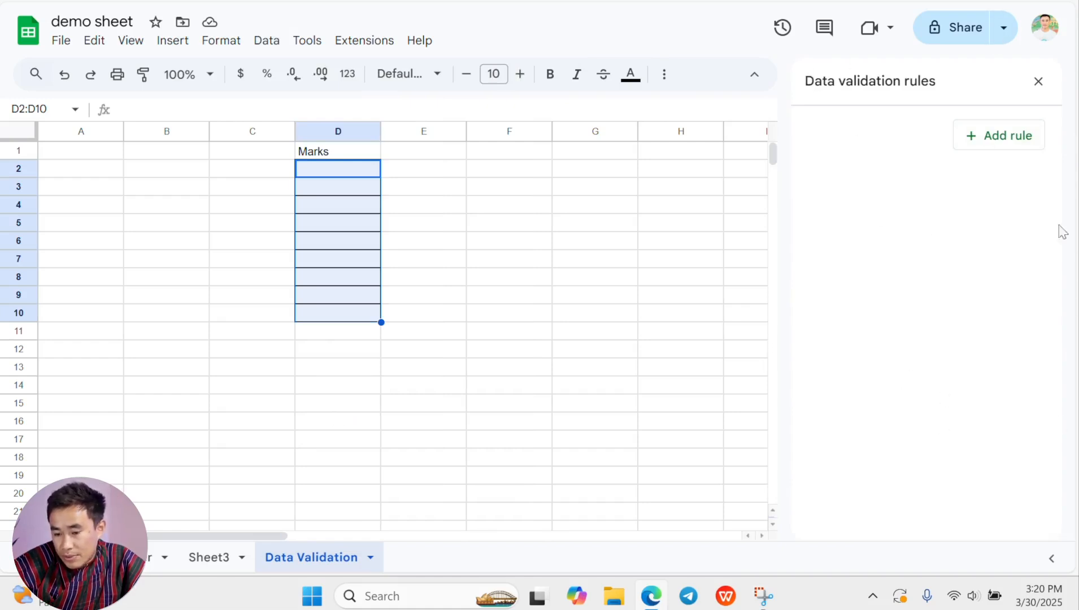
left_click(991, 137)
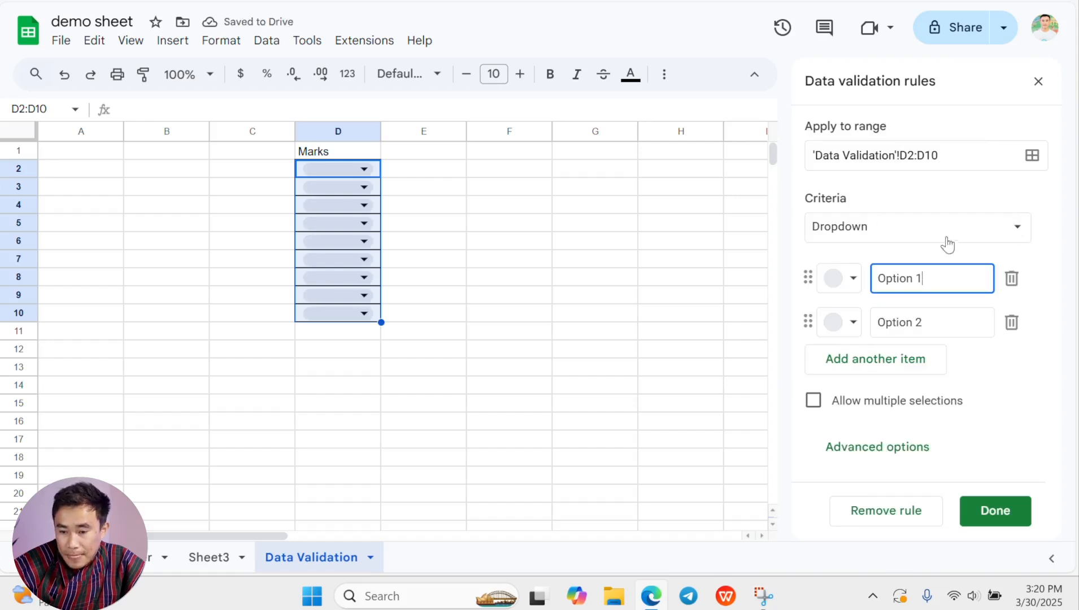
- Set the rule's criteria to "Is between" with the limits 0 and 100
left_click(977, 233)
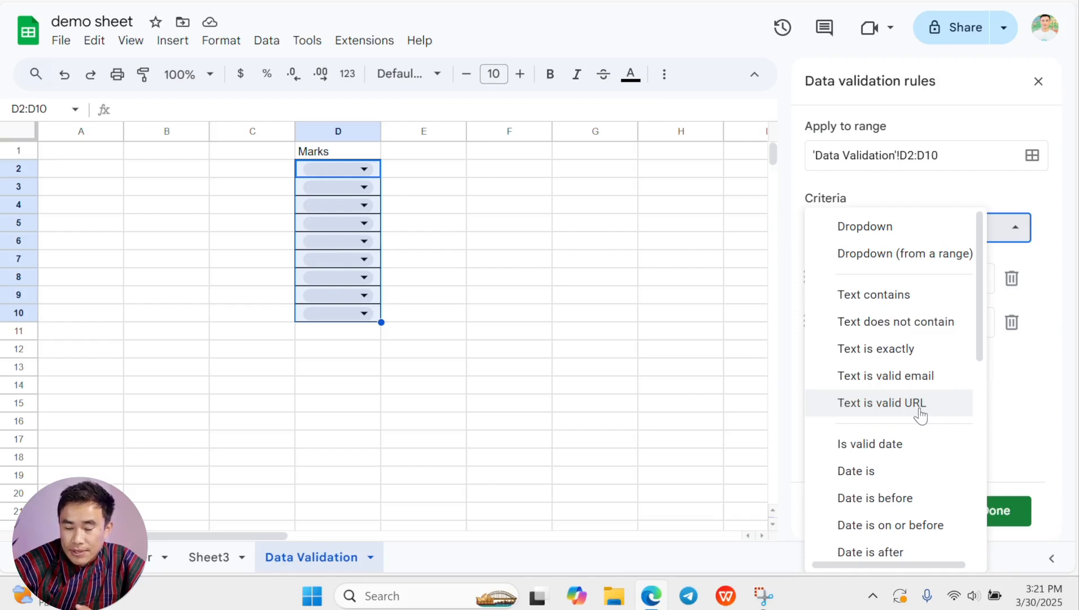
scroll(895, 475, "down", 7)
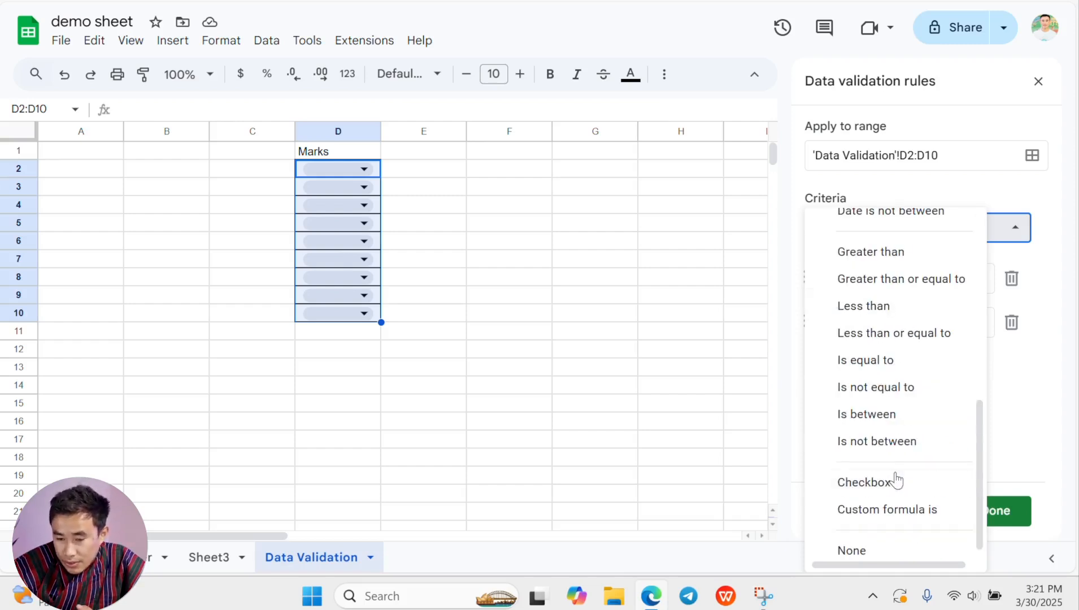
left_click(864, 414)
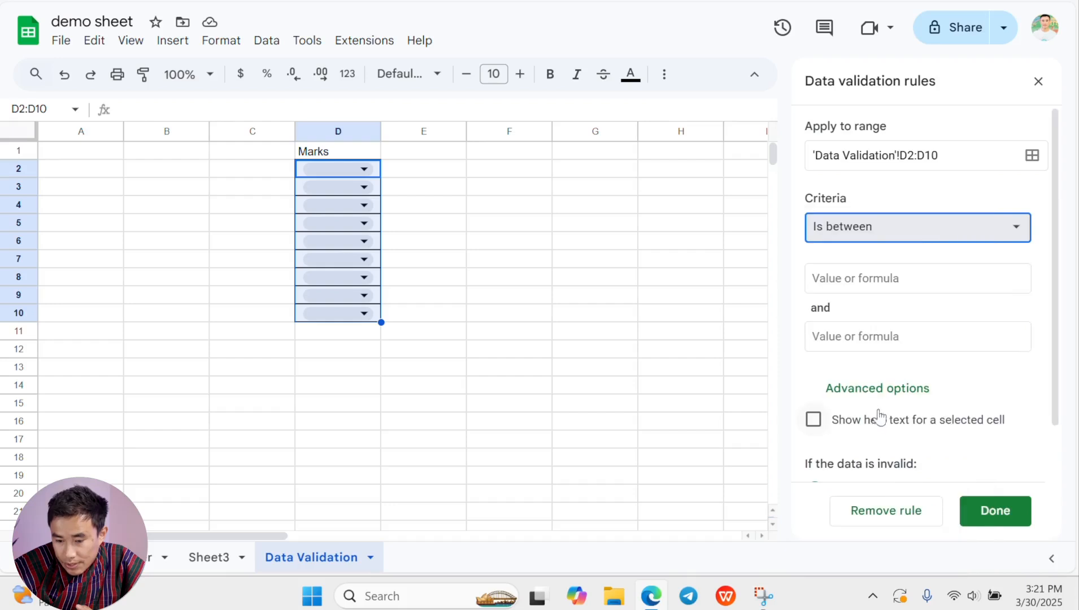
left_click(836, 276)
type("0")
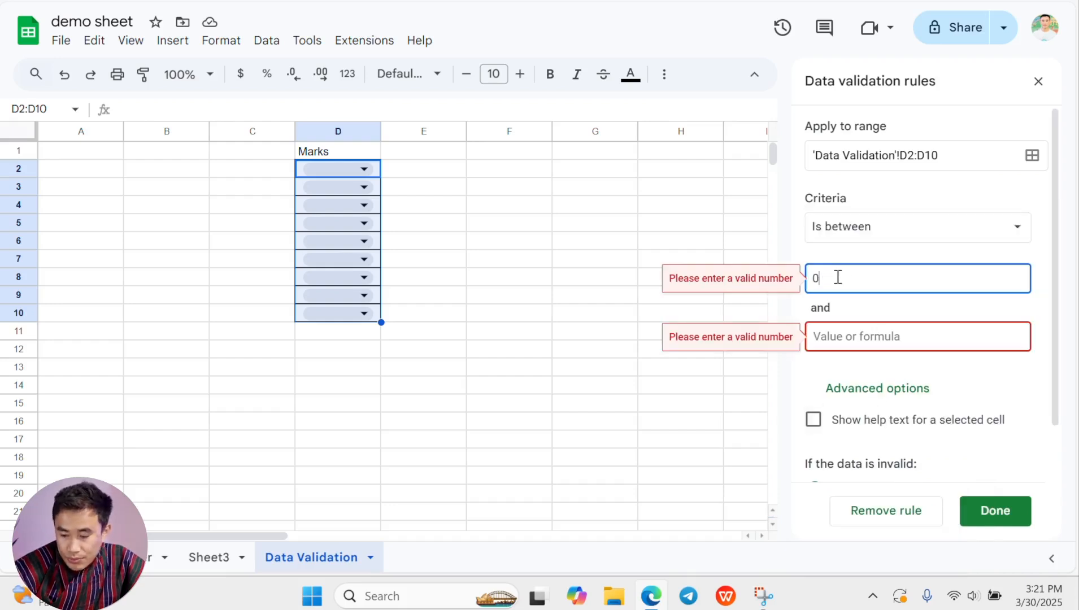
left_click(877, 333)
type("100")
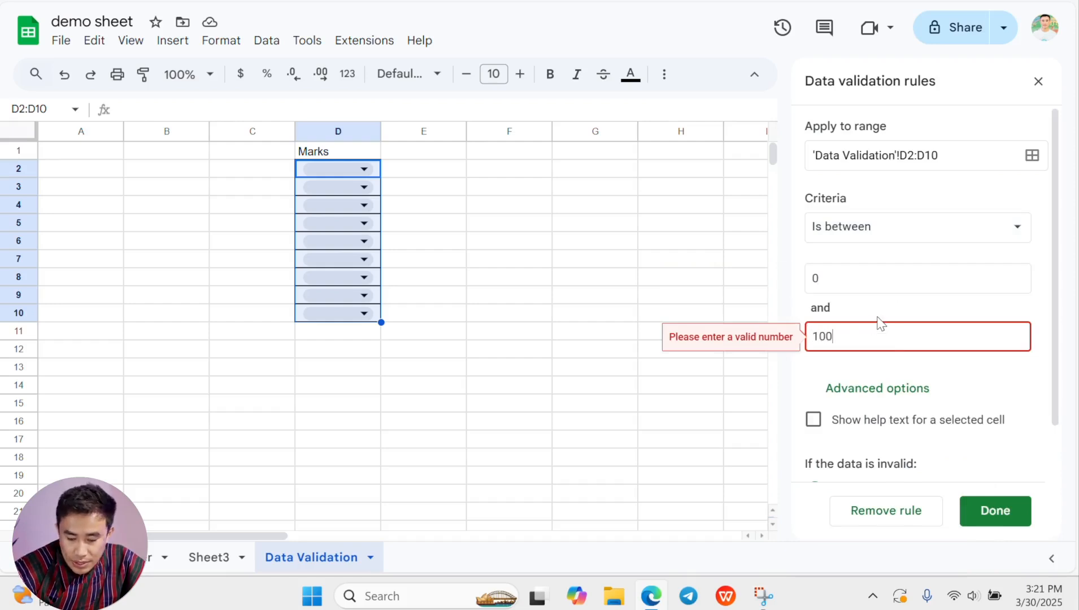
left_click(933, 261)
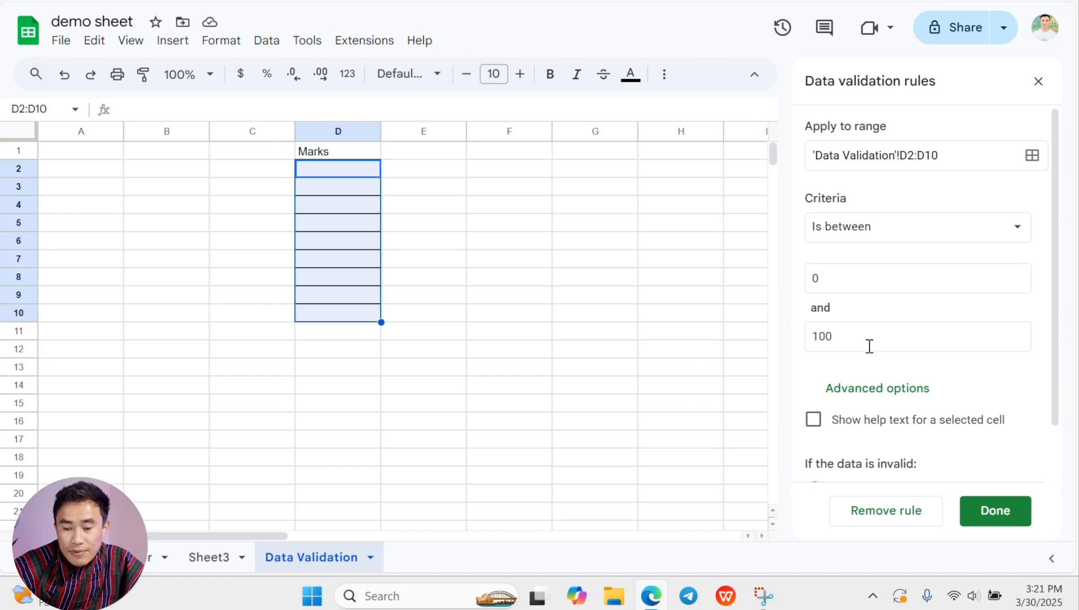
- Enable the help text for a selected cell in the rule's advanced options
scroll(867, 449, "down", 1)
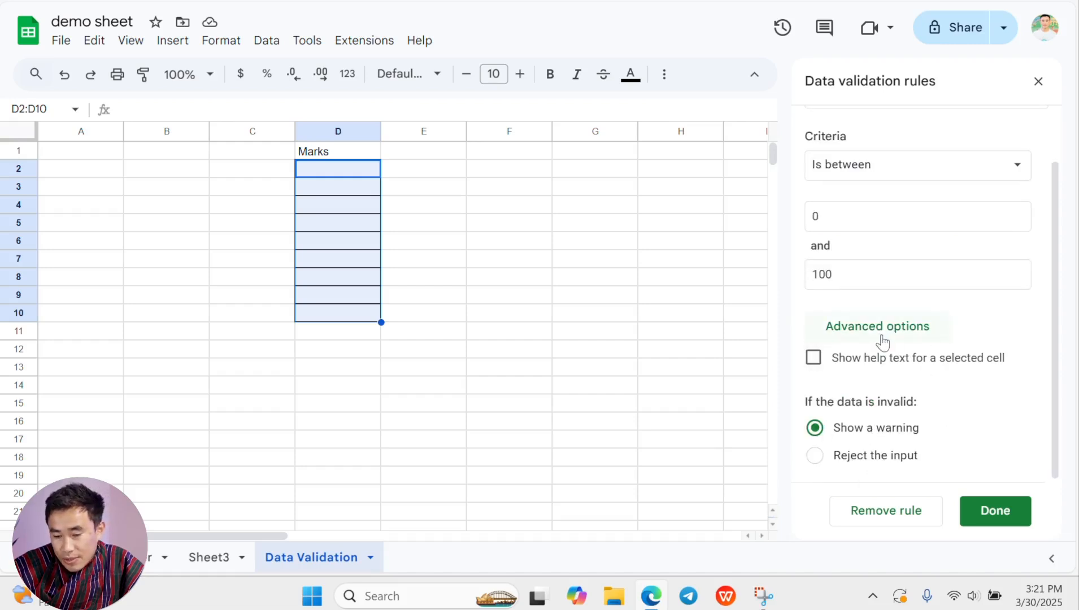
left_click(849, 327)
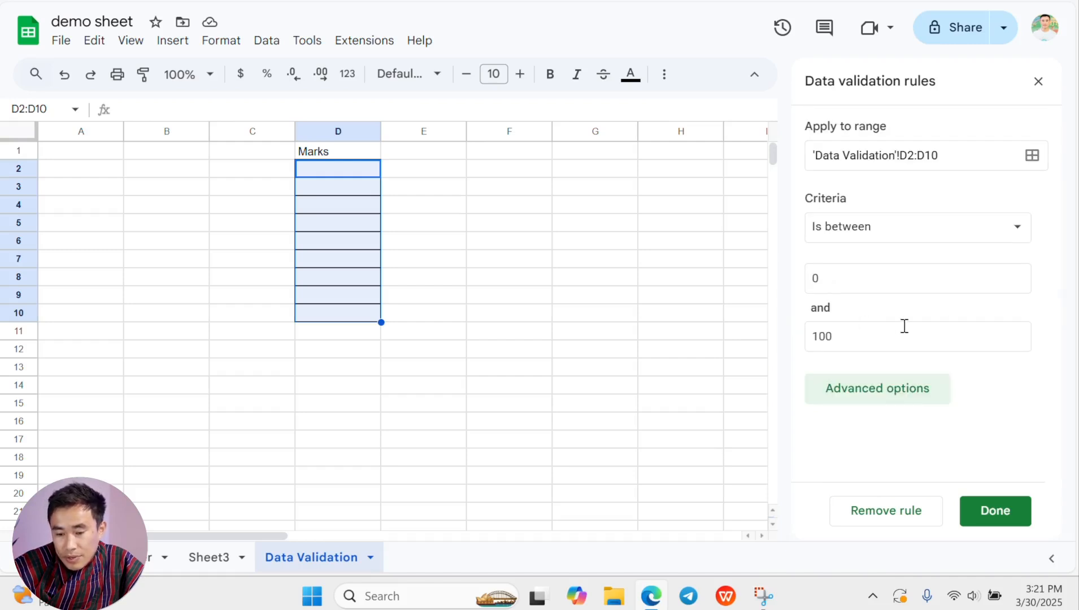
left_click(874, 395)
scroll(906, 377, "down", 1)
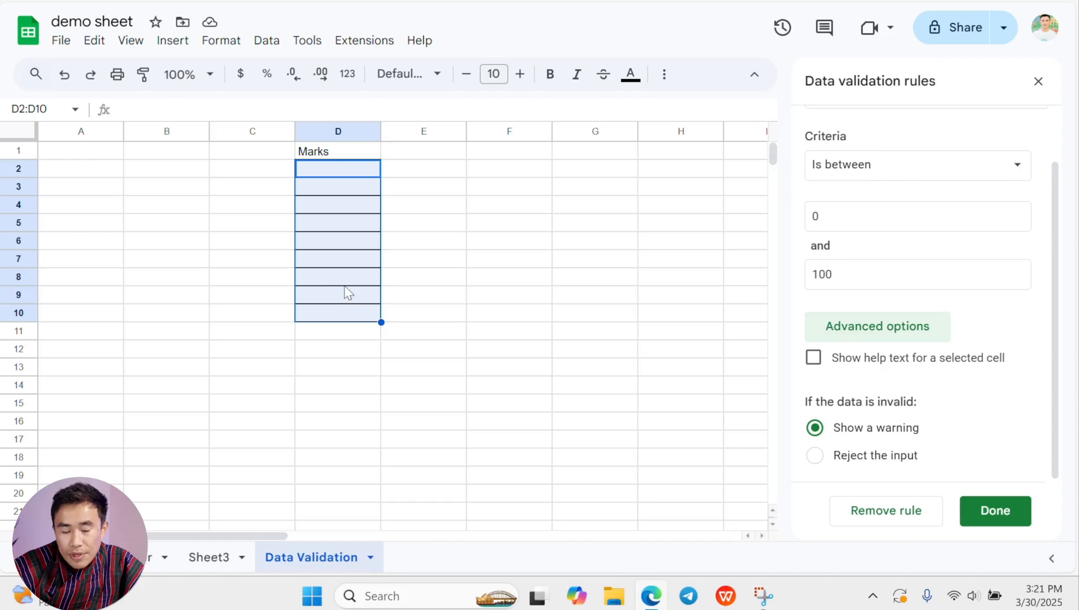
left_click(814, 357)
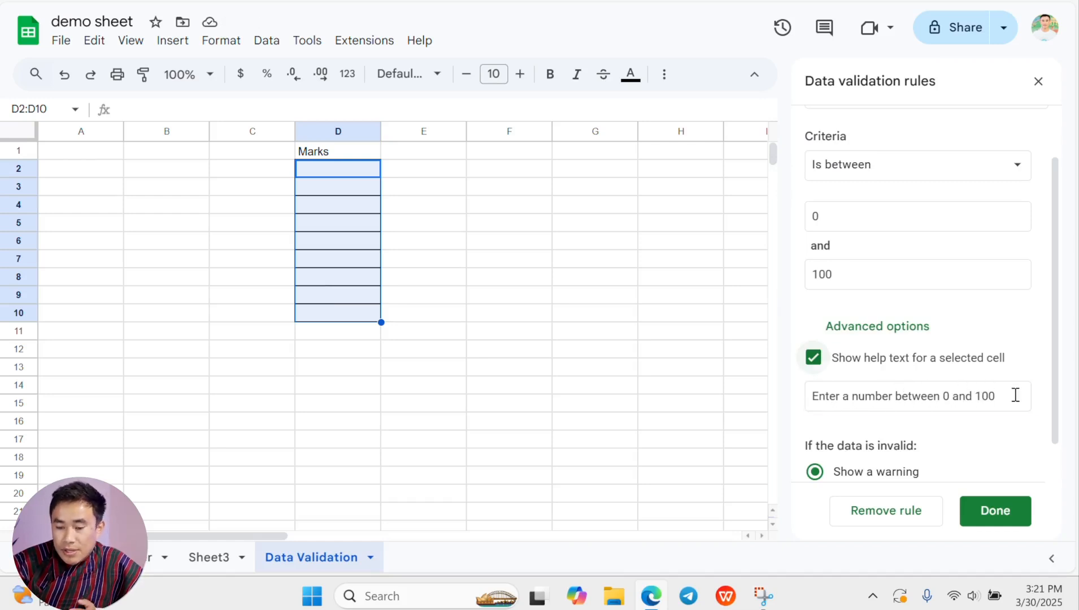
- Reword the help text as "Enter only number between 0 and 100" and save the validation rule
left_click_drag(1015, 395, 806, 396)
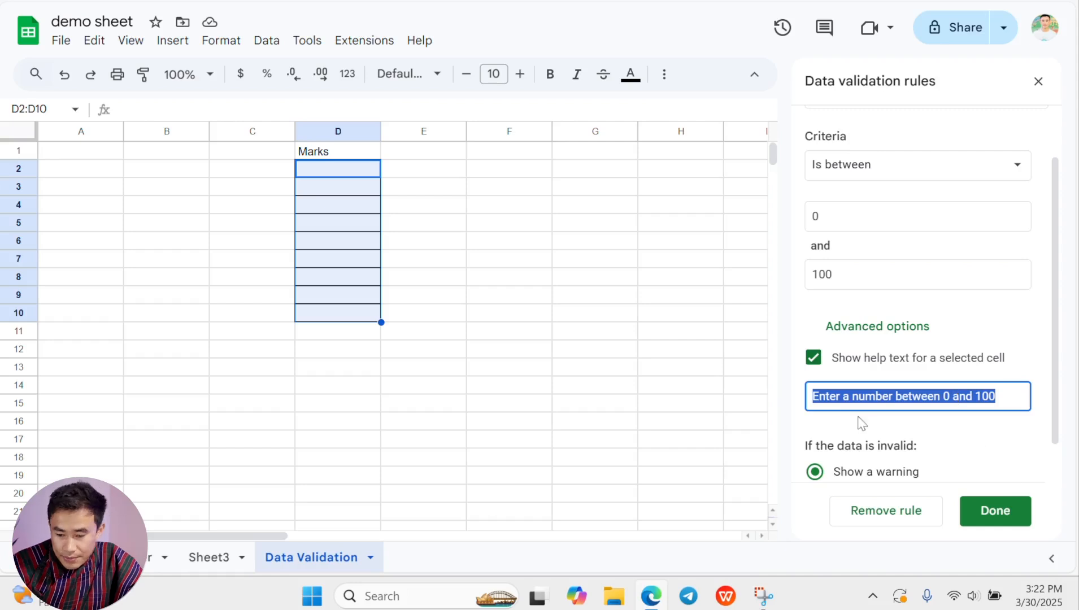
left_click(851, 397)
key("BackSpace")
key("BackSpace")
type("only")
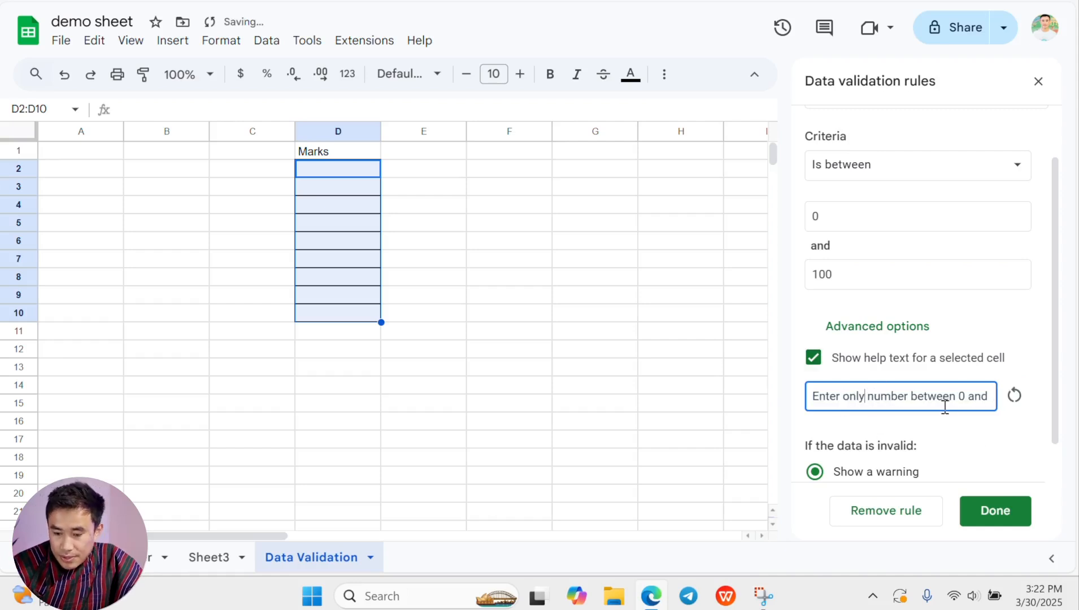
left_click_drag(959, 399, 903, 400)
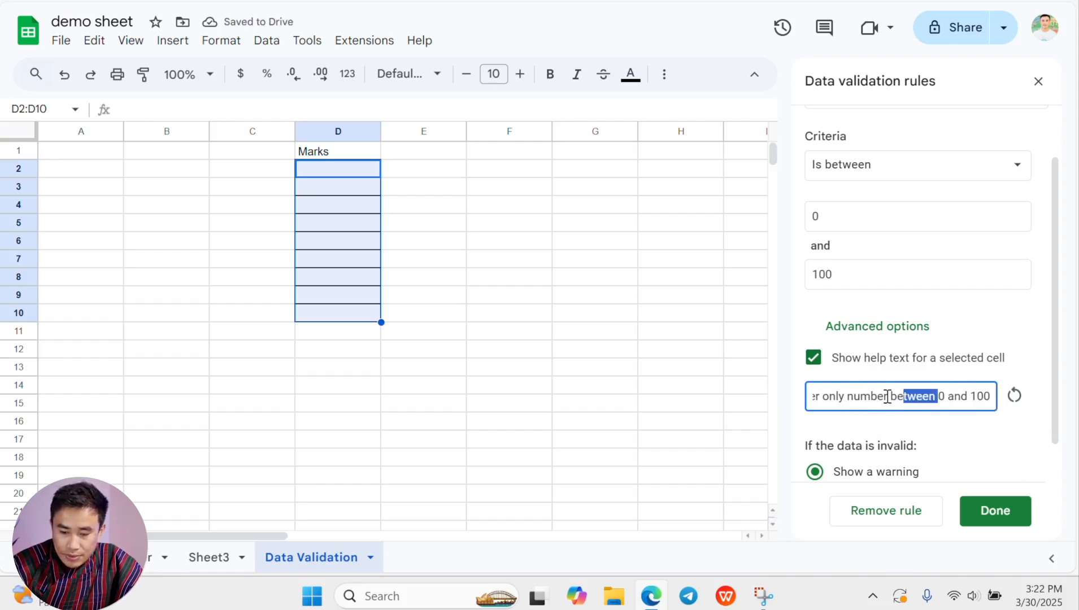
scroll(887, 477, "down", 2)
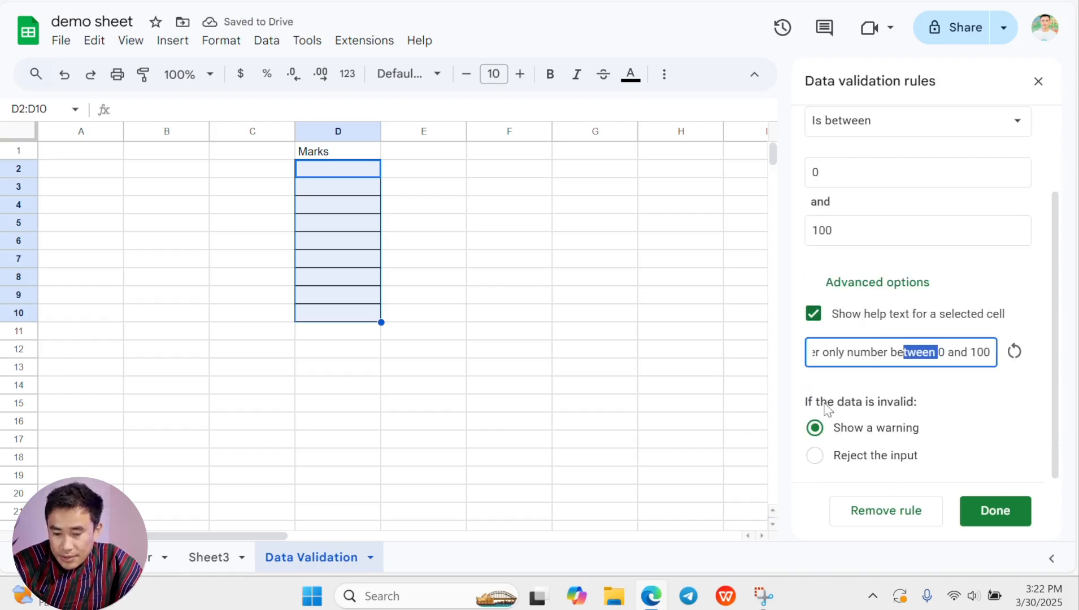
left_click(855, 356)
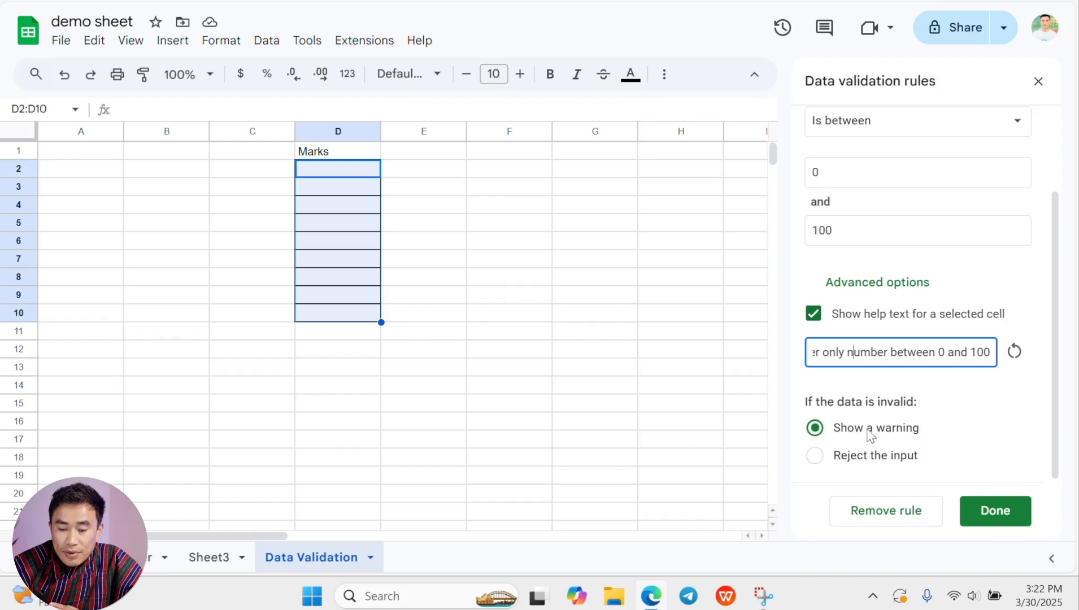
left_click(995, 511)
left_click(362, 228)
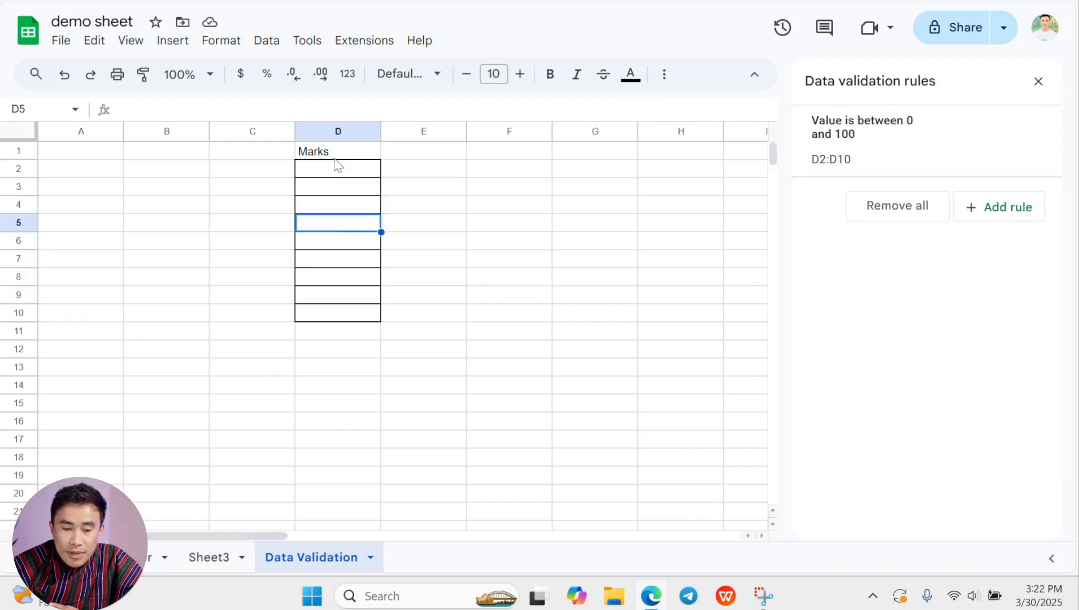
- Test the validation rule by entering -12 in D2, view the cell's invalid-input note, and clear the cell
left_click(333, 170)
type("-12")
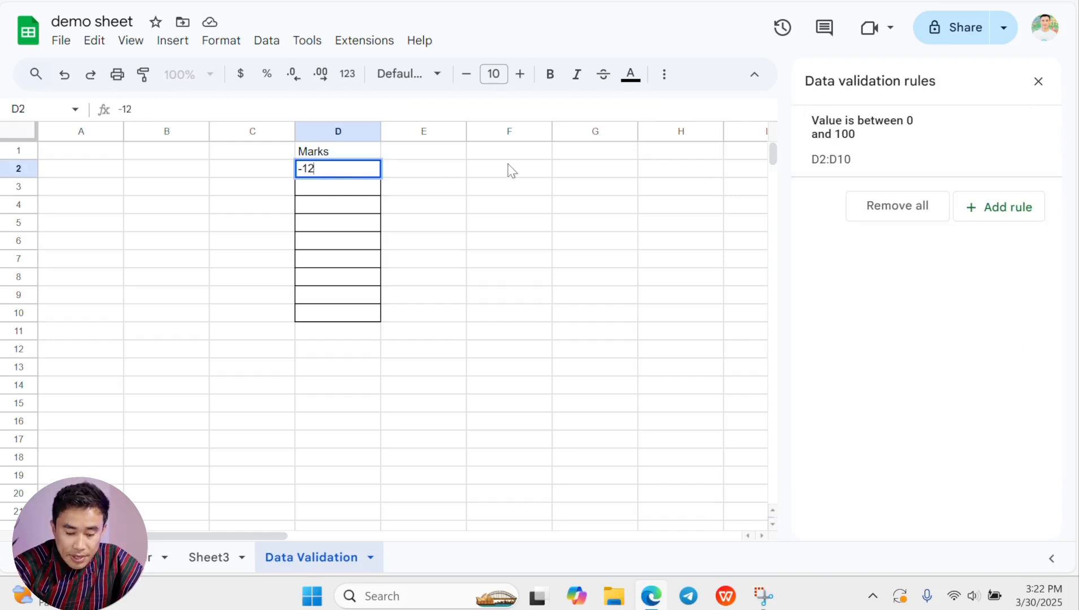
left_click(532, 265)
mouse_move(381, 166)
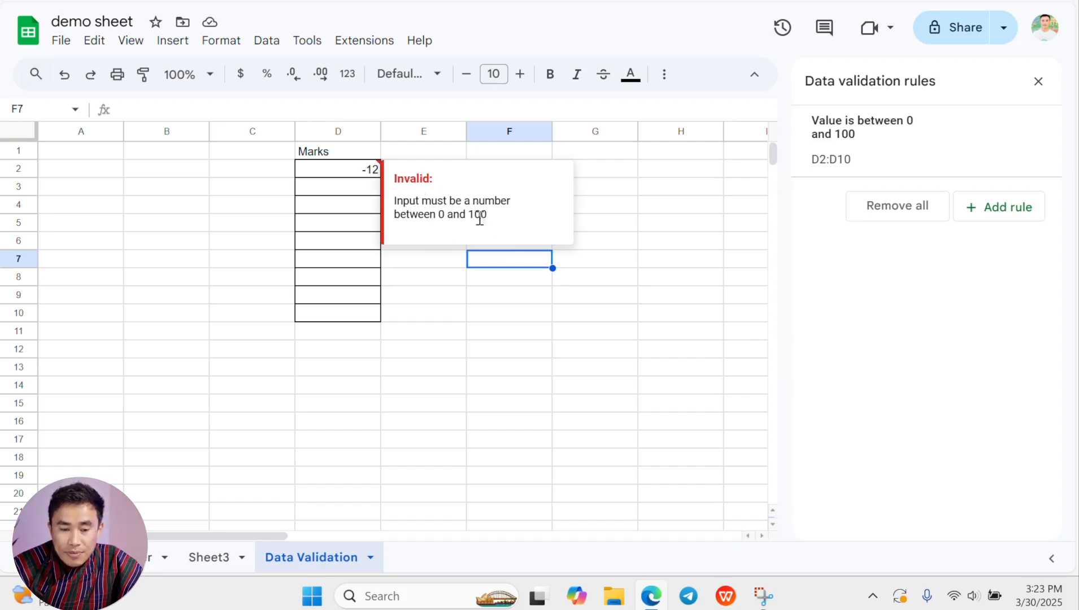
left_click(341, 171)
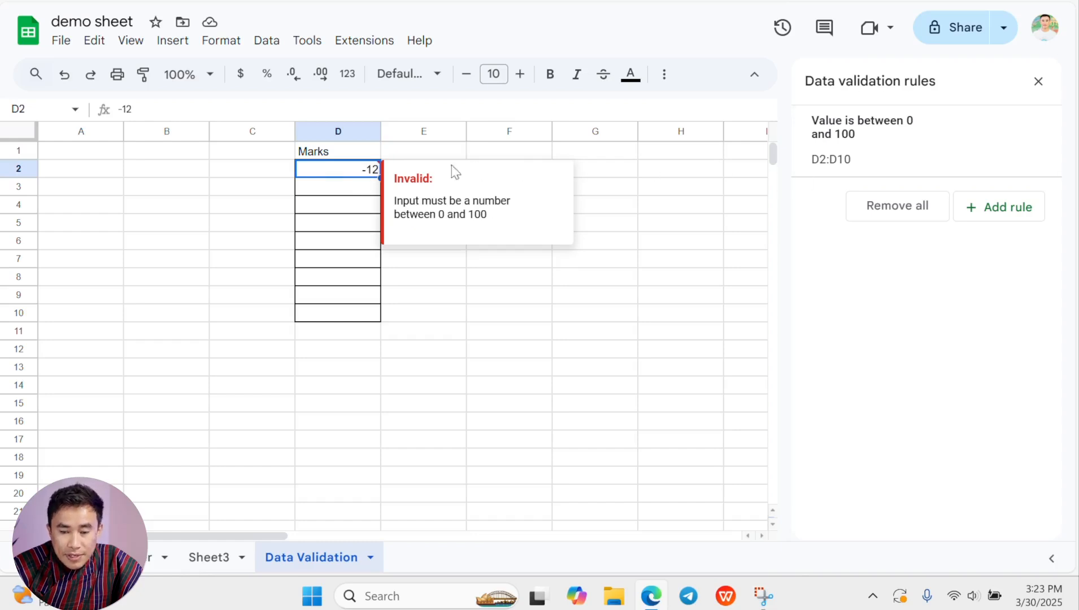
key("Delete")
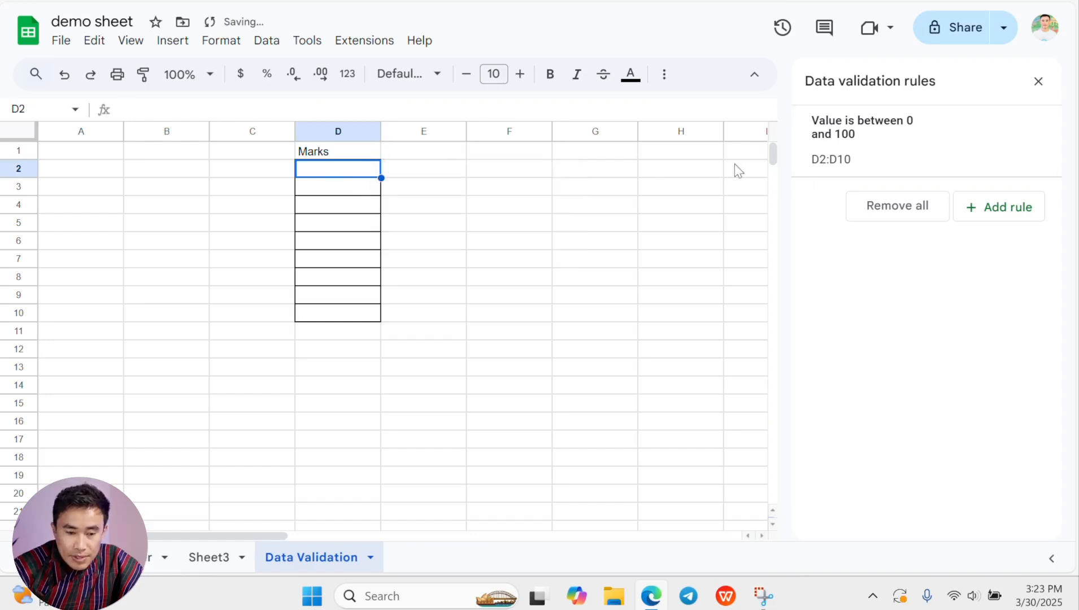
- Change the D2:D10 rule to reject invalid input instead of showing a warning, and save it
left_click(921, 138)
left_click(869, 388)
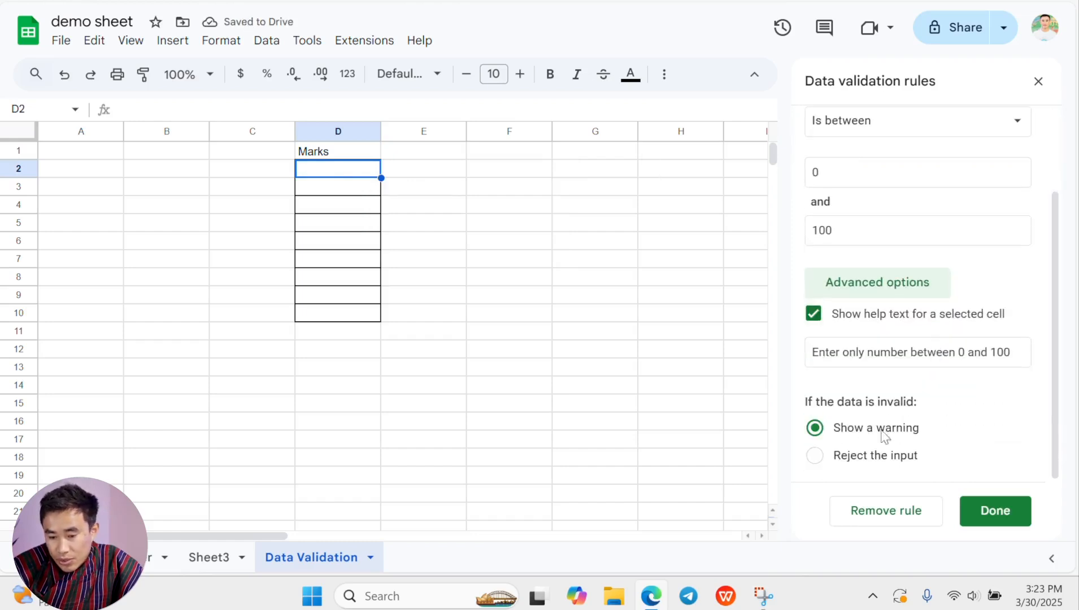
left_click(814, 455)
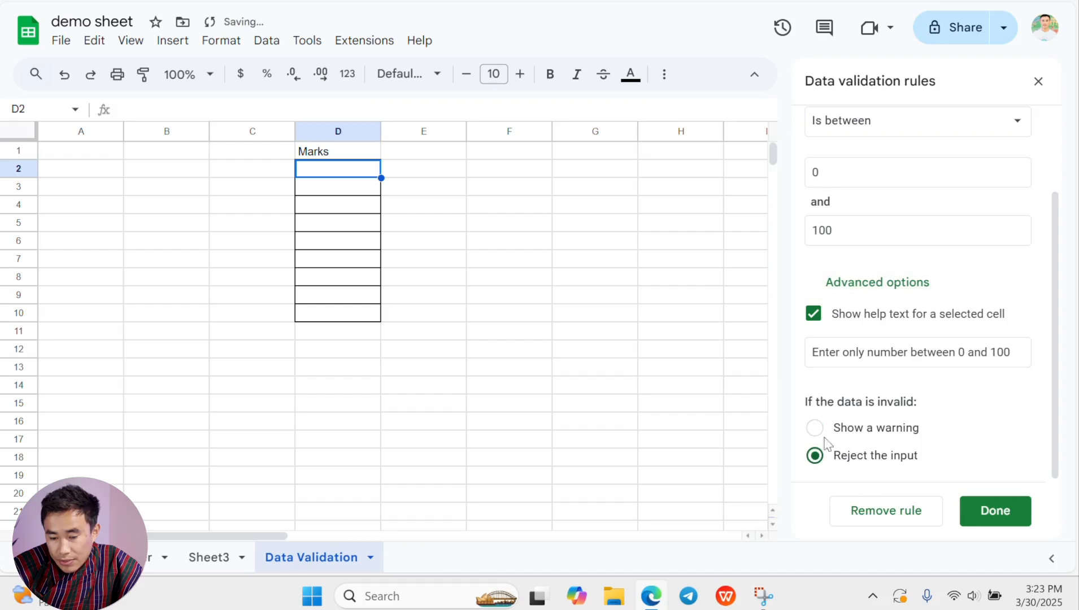
left_click(1005, 512)
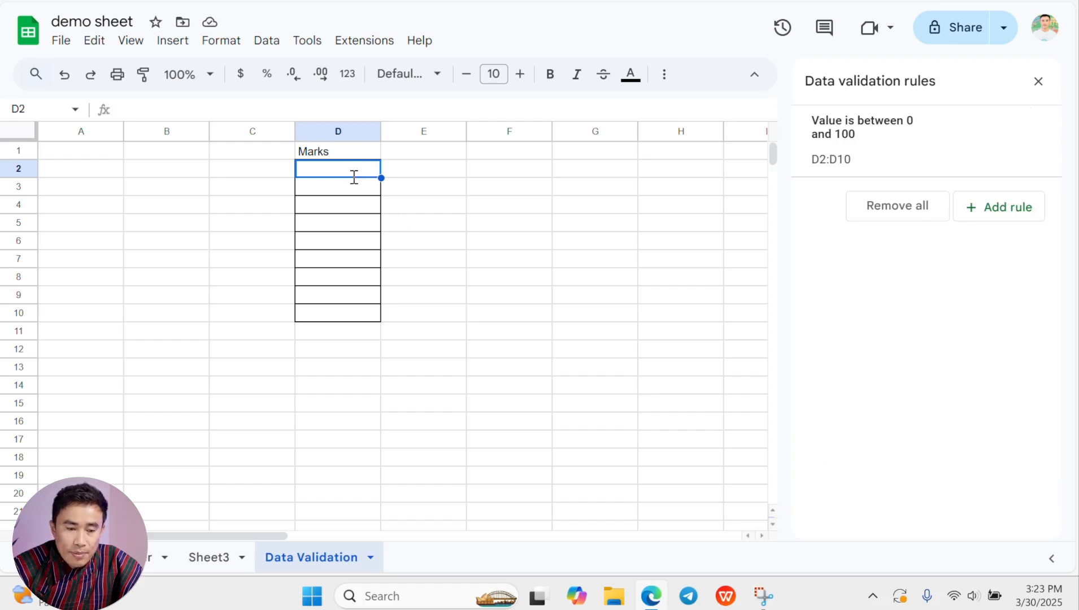
- Try to enter 101 in D2 to test the rejection, and dismiss the error dialog
type("101")
key("Return")
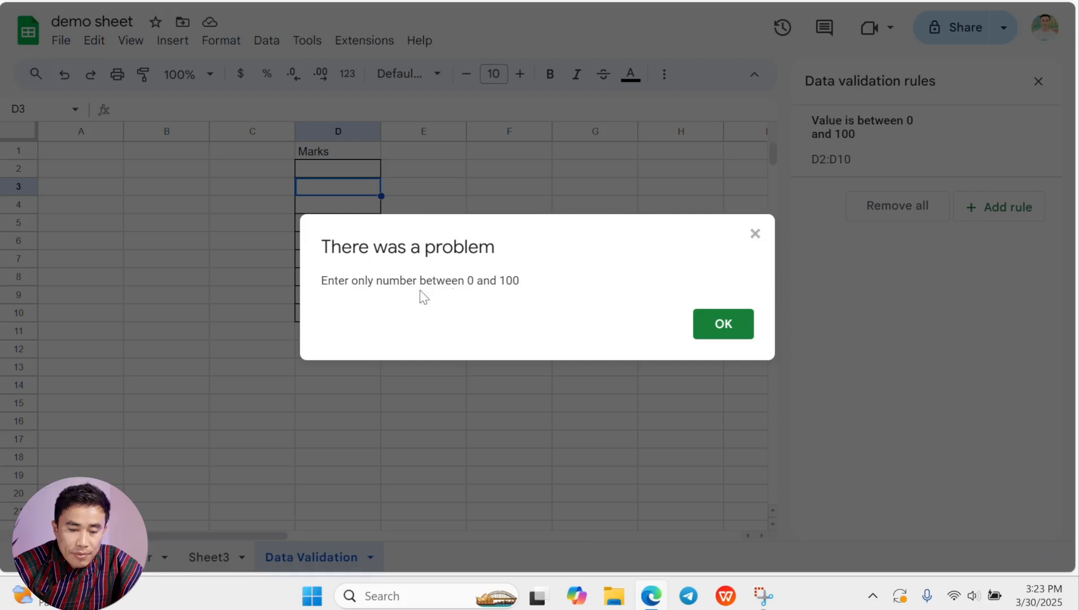
left_click(703, 331)
- Test the upper limit by entering 100 in D3, and clear the cell
type("100")
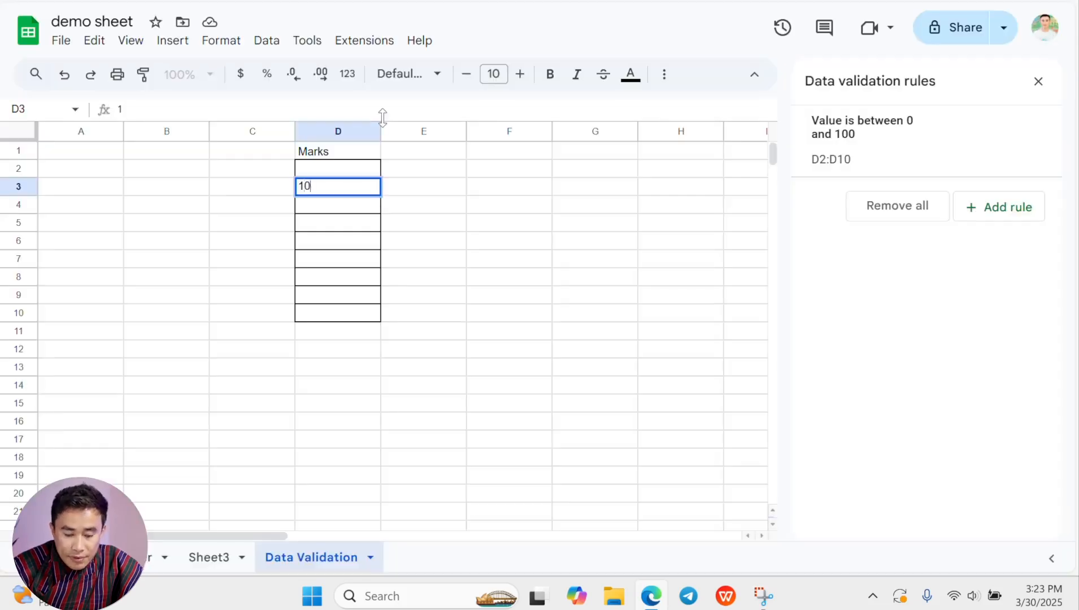
key("Return")
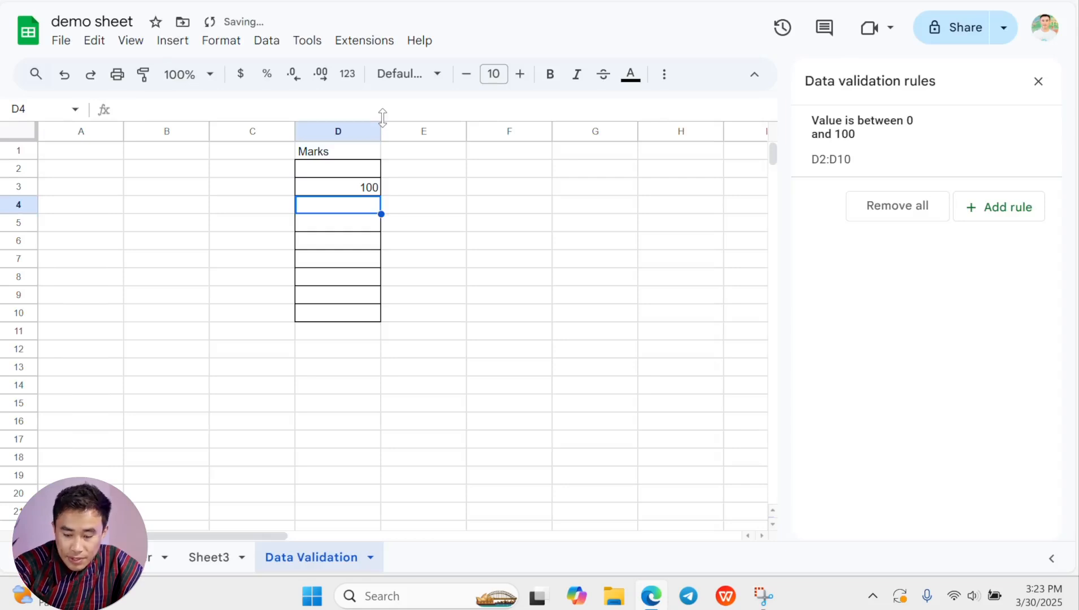
left_click(368, 189)
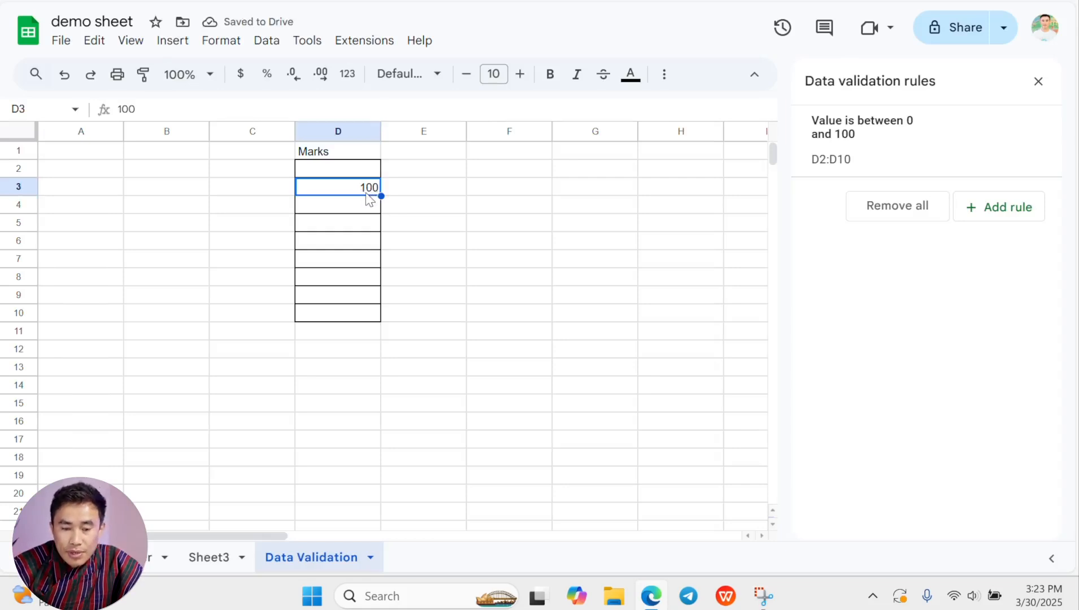
key("Delete")
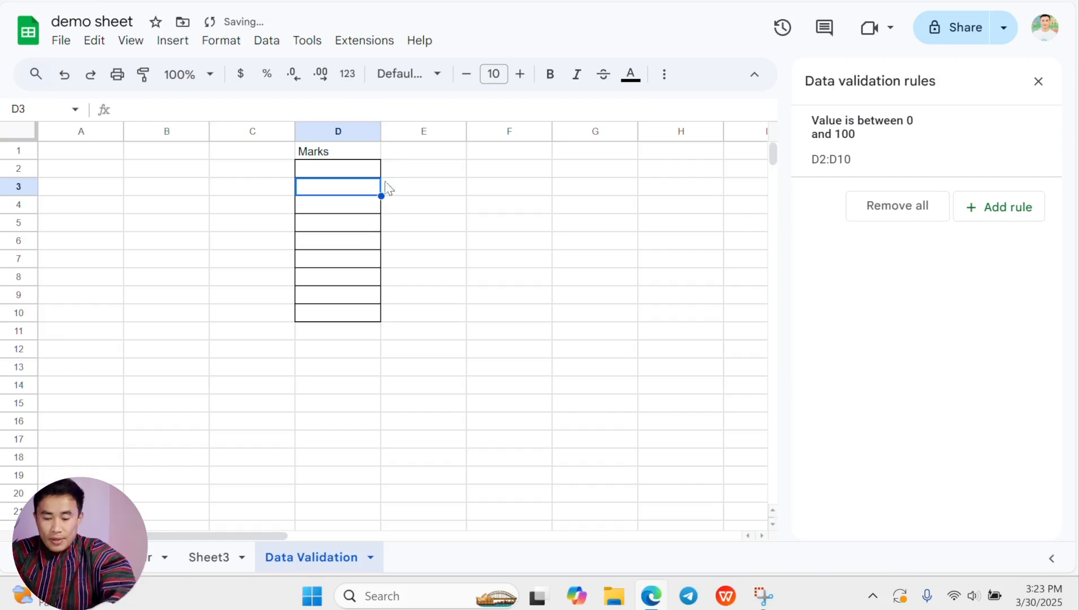
left_click(362, 237)
left_click(336, 171)
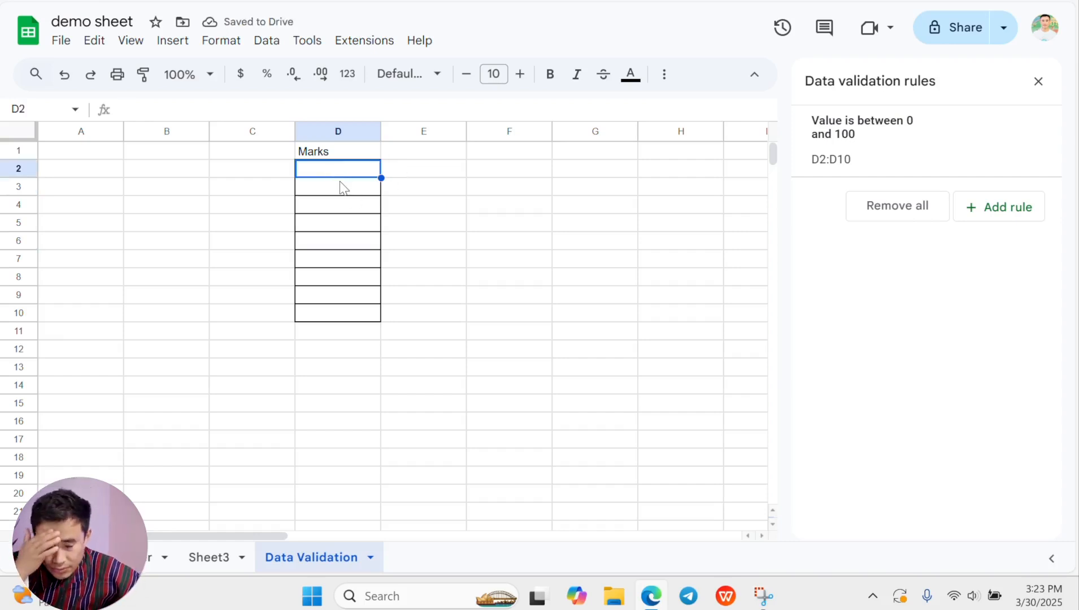
left_click(355, 230)
left_click_drag(312, 171, 313, 320)
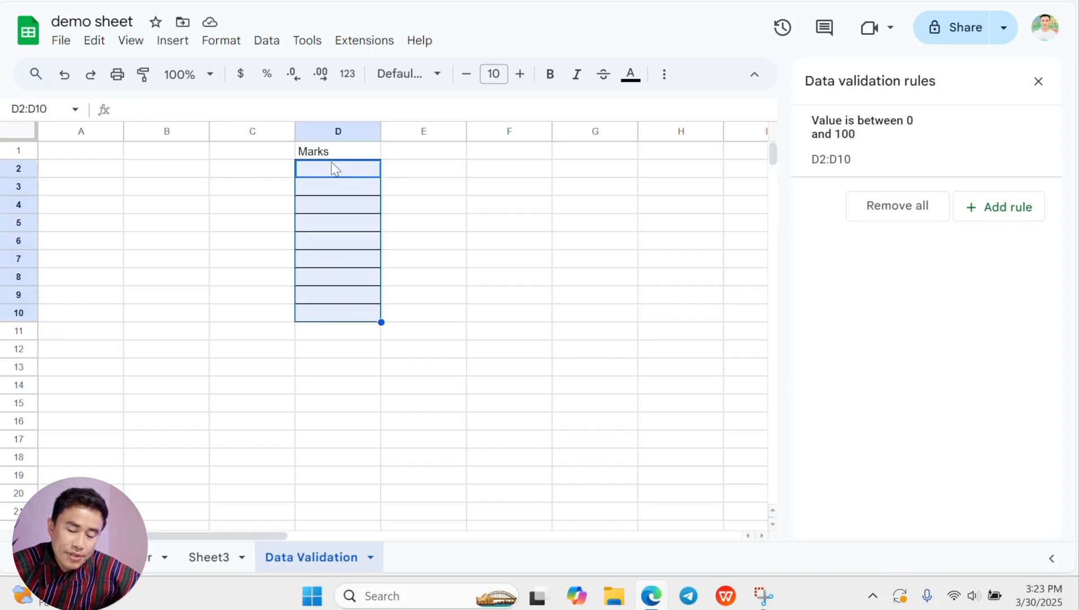
left_click(480, 226)
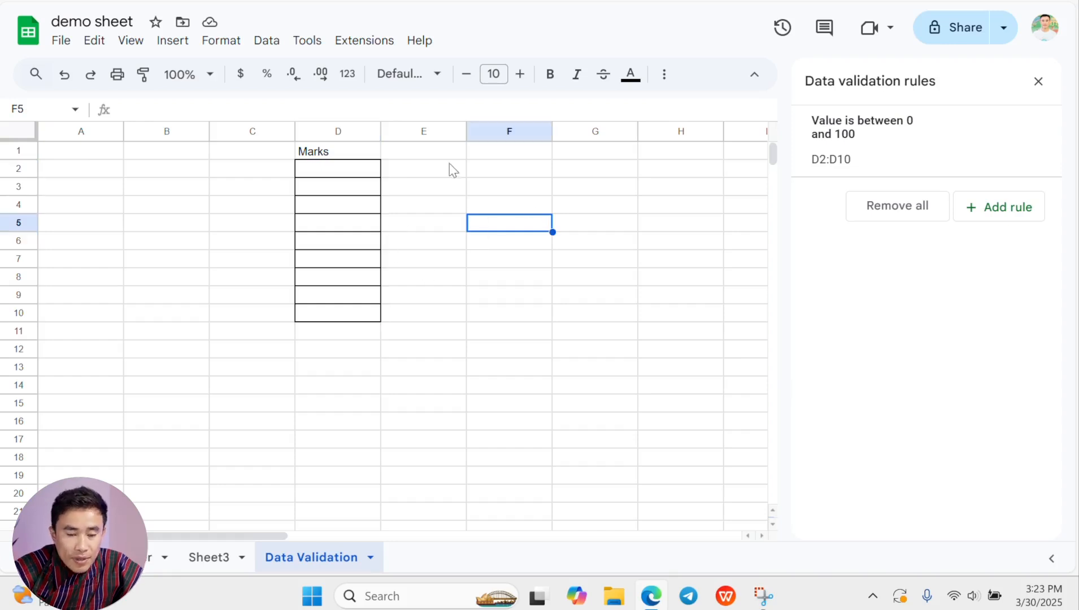
- Add a new data validation rule for the range F2:H10
left_click(500, 175)
left_click_drag(501, 177, 688, 317)
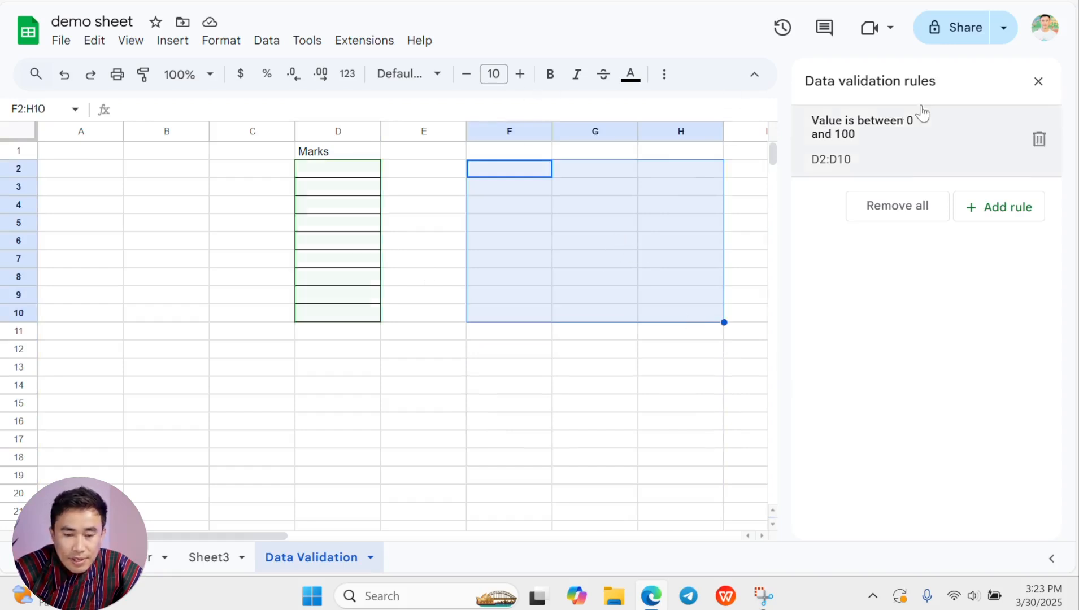
left_click(1038, 81)
left_click(267, 41)
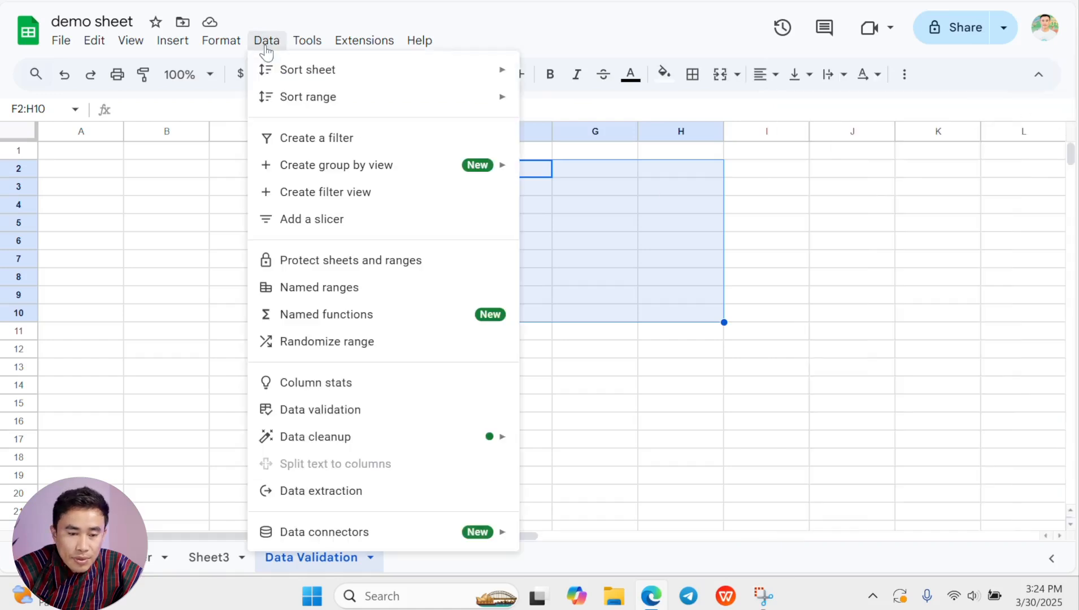
left_click(362, 409)
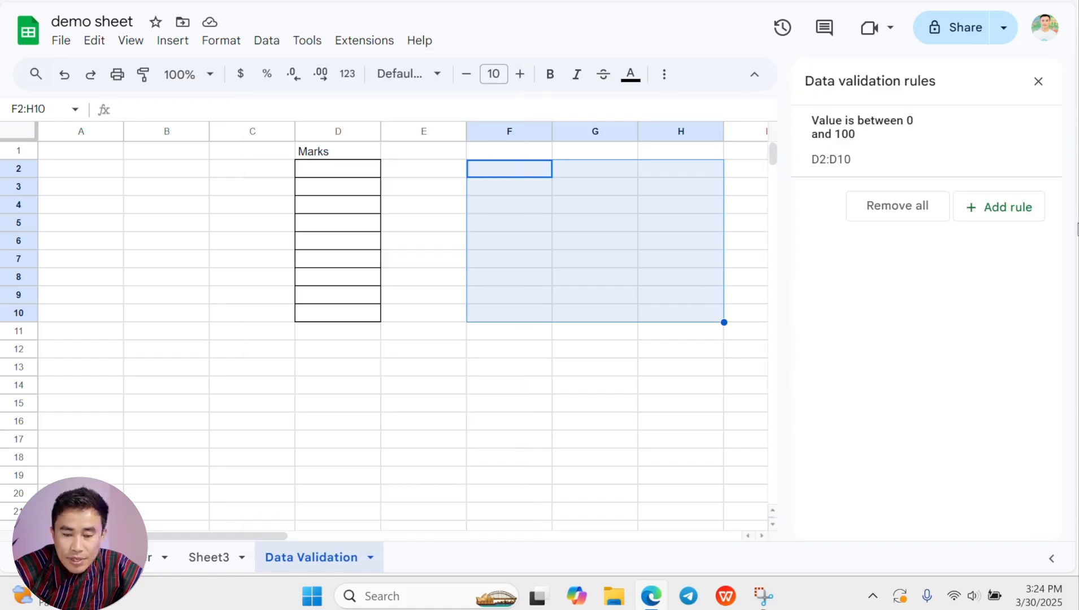
left_click(992, 212)
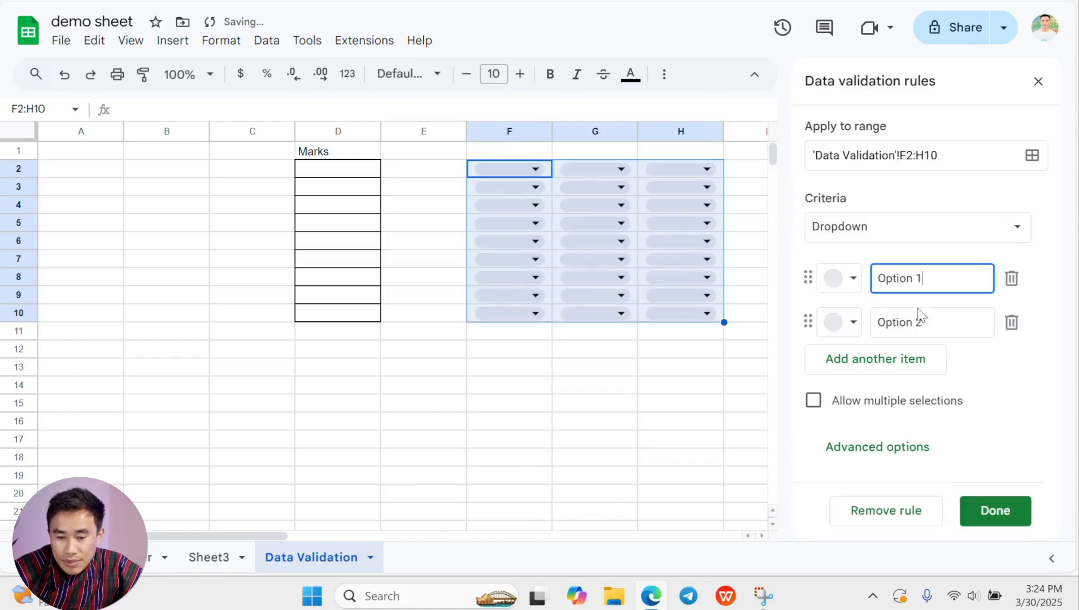
- Set the new rule's criteria to "Text contains" with the value "bhutan"
left_click(899, 233)
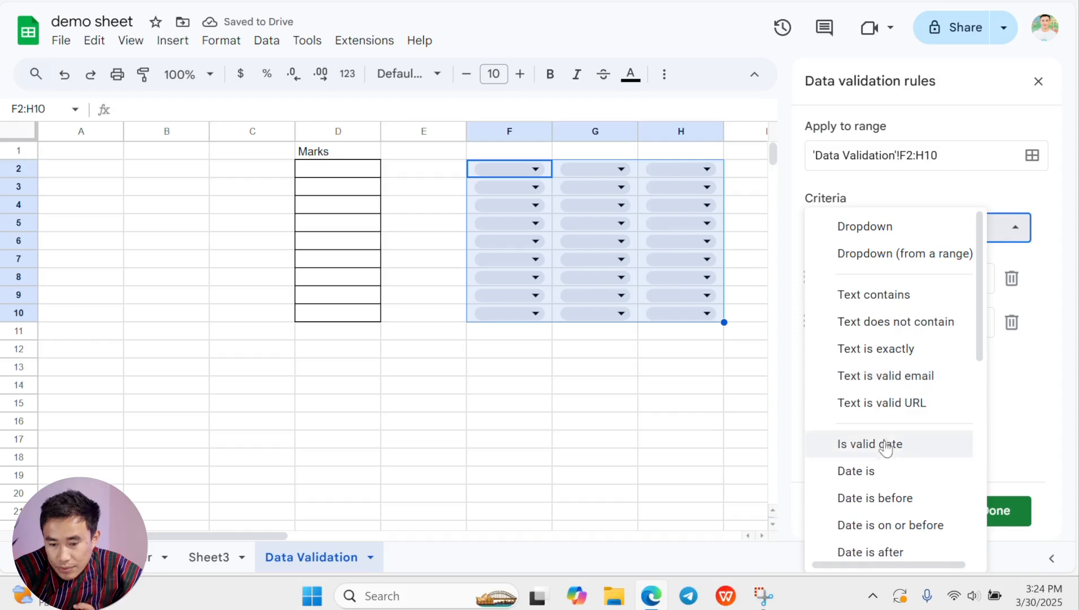
left_click(877, 295)
left_click(860, 276)
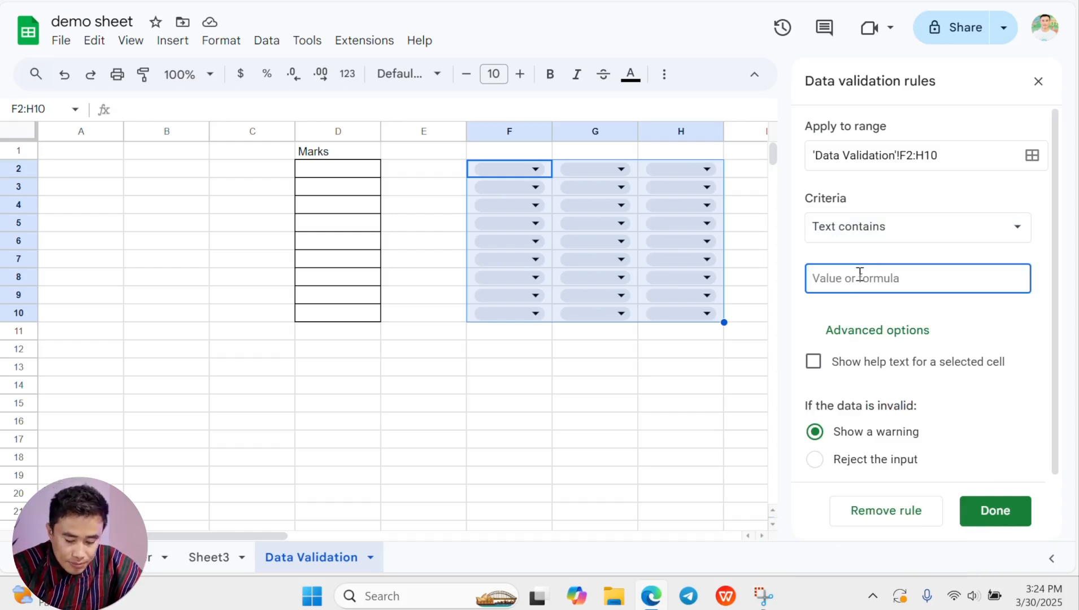
type("bhutan")
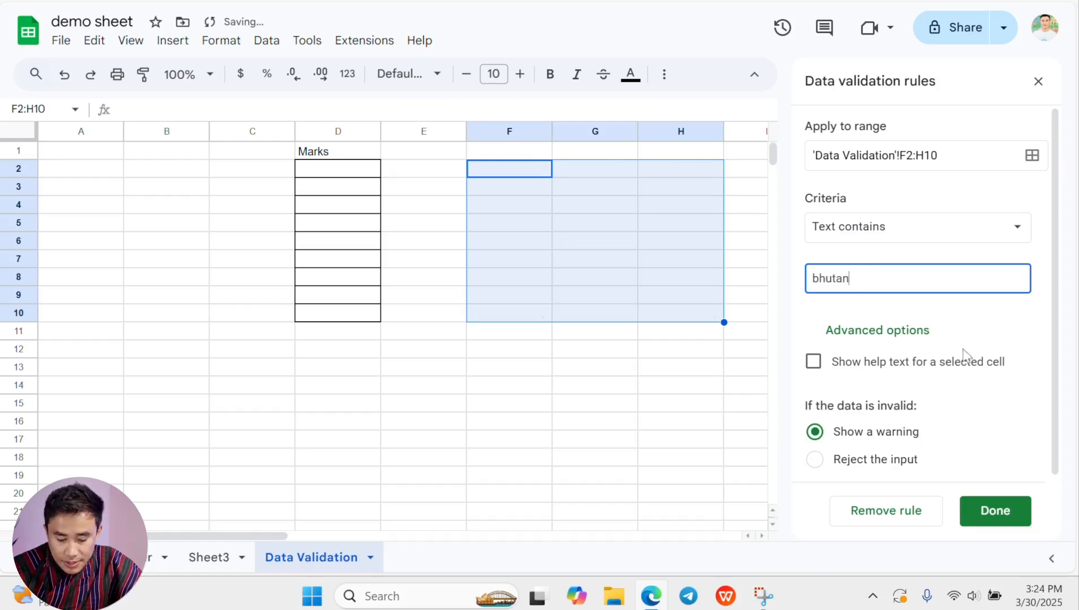
type("esen")
- Enable the help text for a selected cell, set invalid data to be rejected, and save the rule
left_click(834, 353)
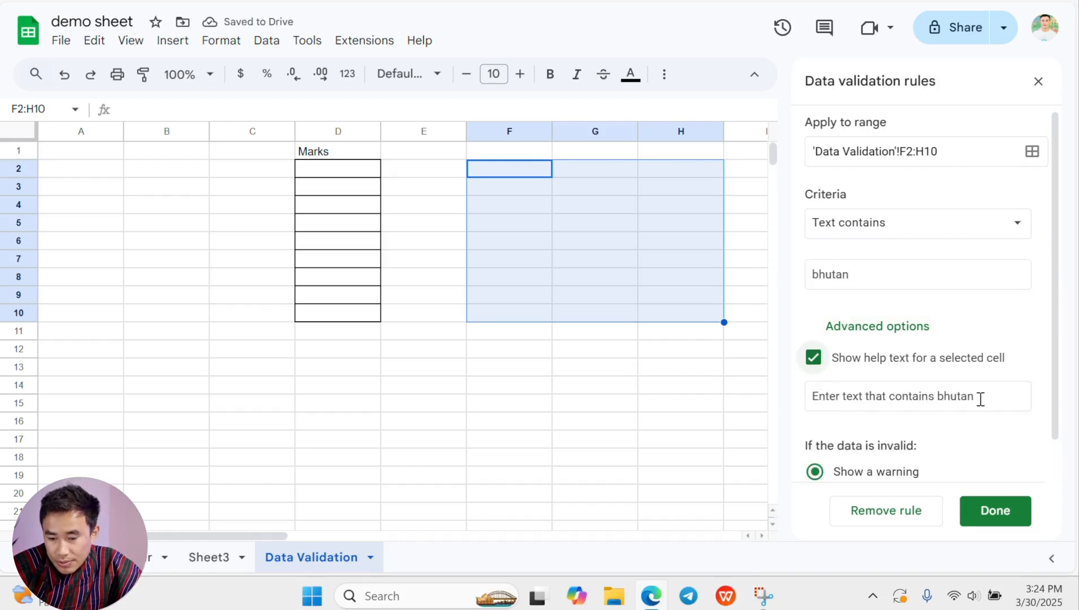
scroll(938, 469, "down", 1)
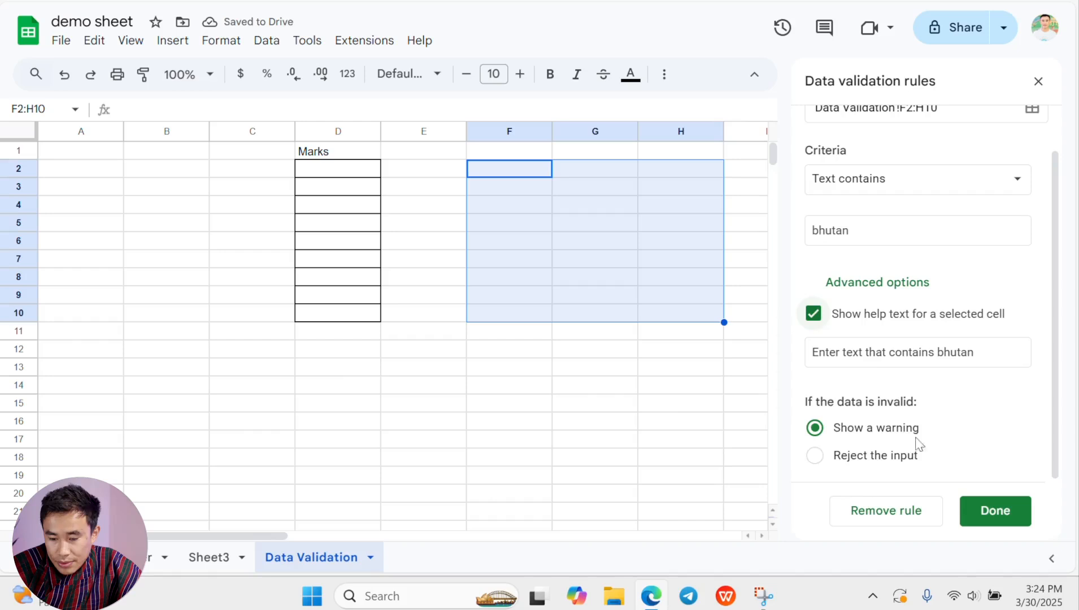
left_click(855, 455)
left_click(991, 510)
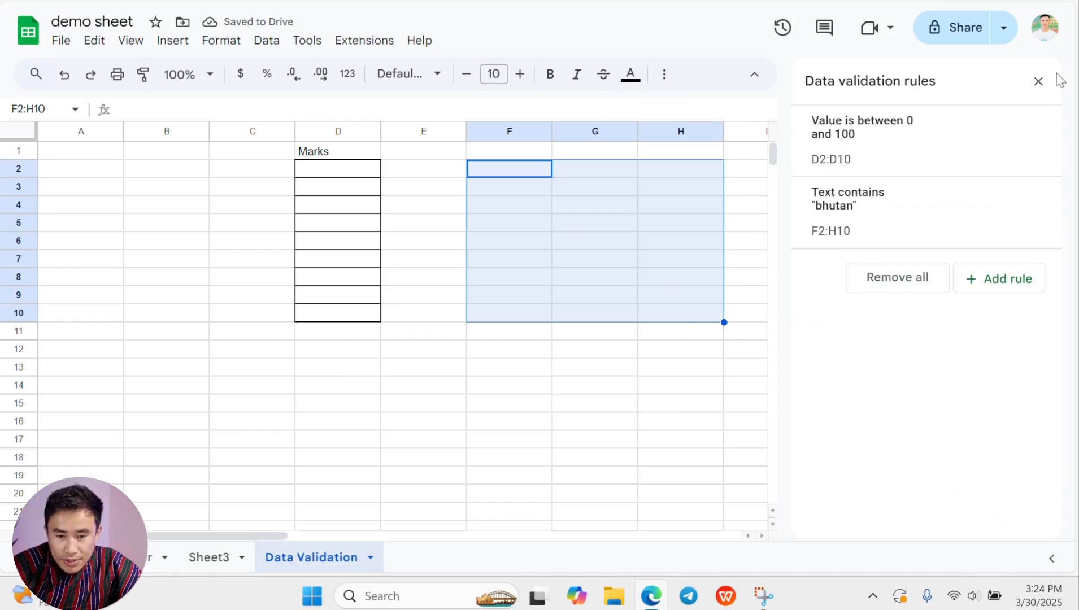
- Close the data validation rules and apply all borders to F2:H10
left_click(1038, 81)
left_click(695, 79)
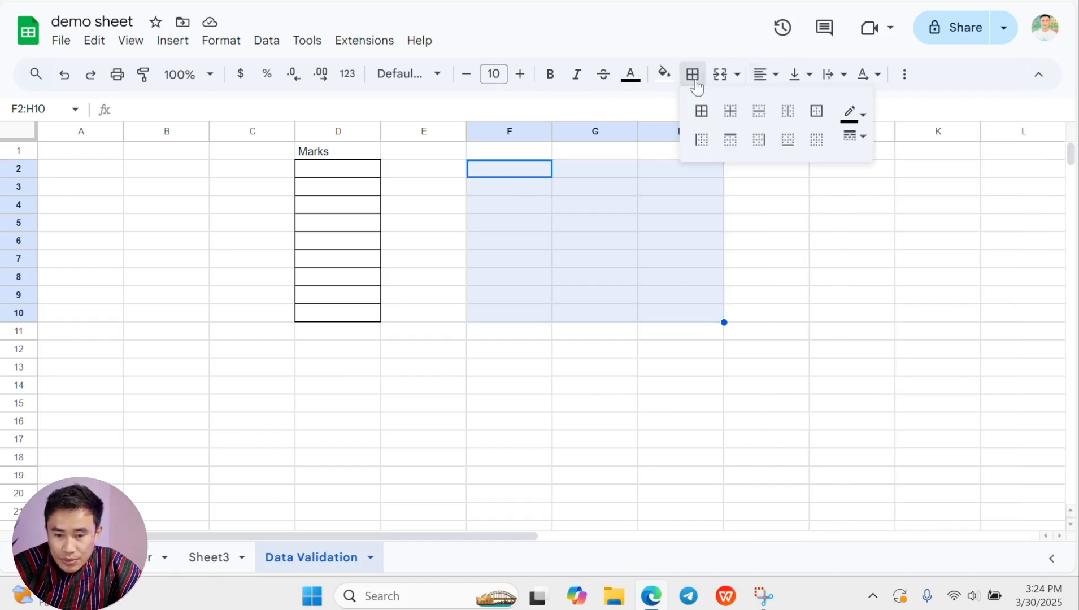
left_click(701, 111)
left_click(560, 276)
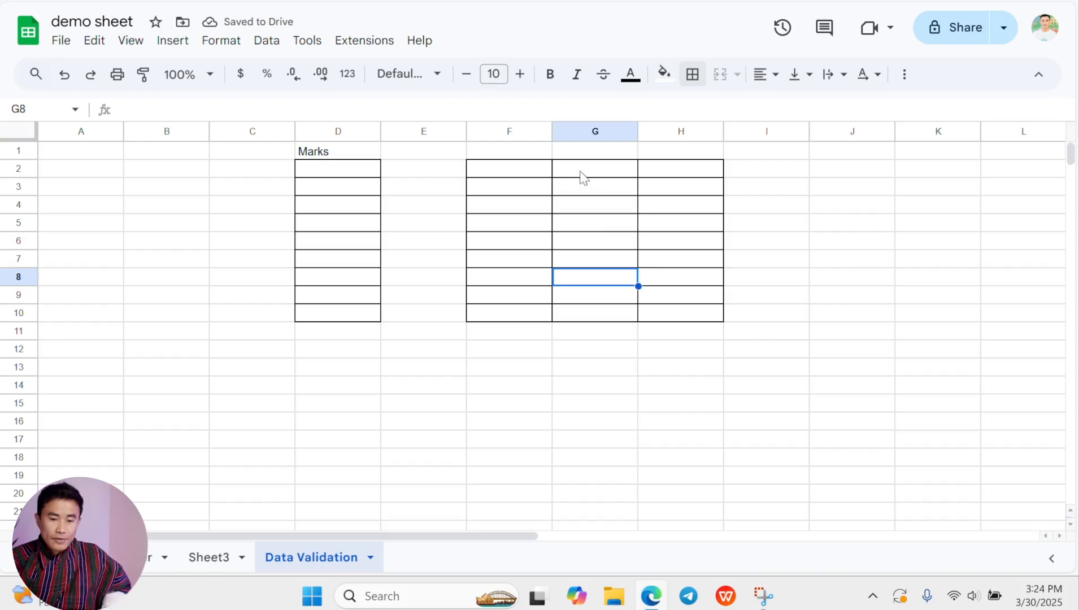
- Test the text rule by entering "a bhutan" in F2
left_click(511, 171)
type("abht")
key("BackSpace")
key("BackSpace")
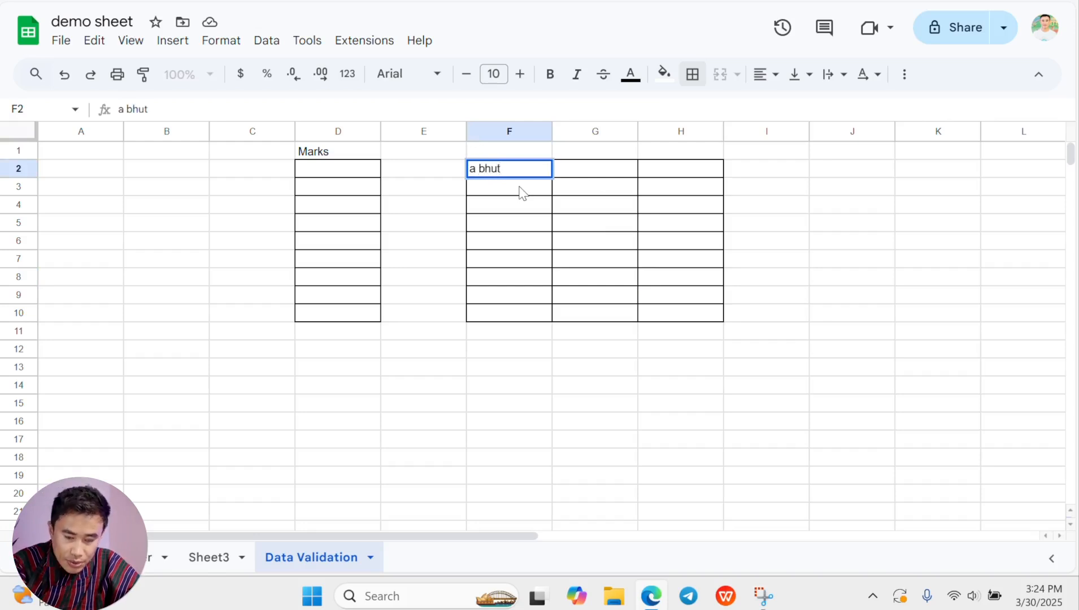
left_click_drag(520, 193, 665, 308)
left_click(718, 316)
left_click(511, 171)
type("a bhutan")
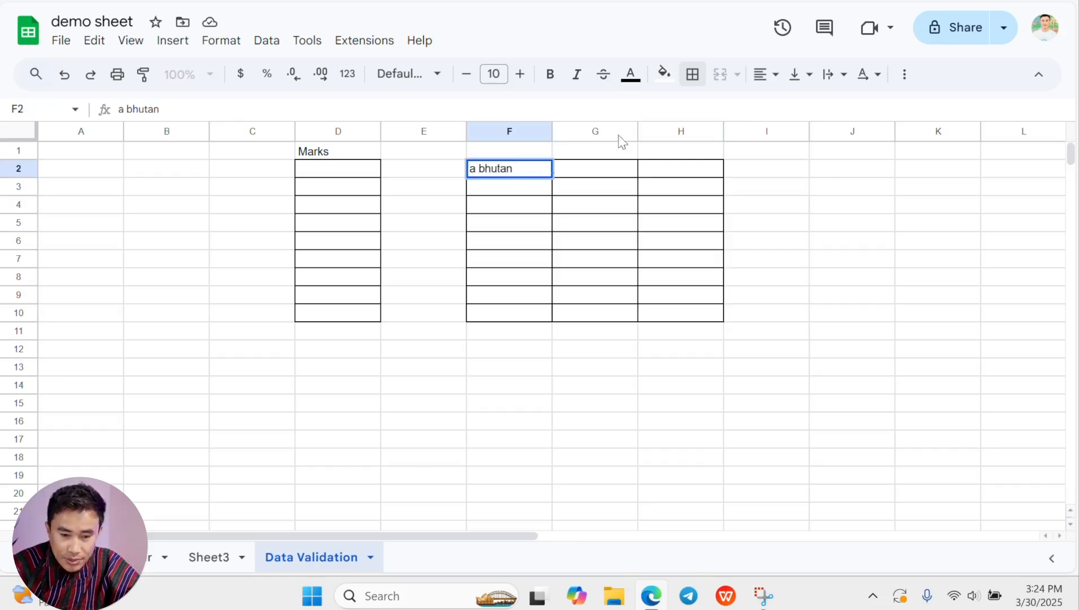
left_click(542, 245)
- Replace the entry in F2 with "the bhutan" as another test, and clear the cell
left_click(493, 172)
type("the bhutan")
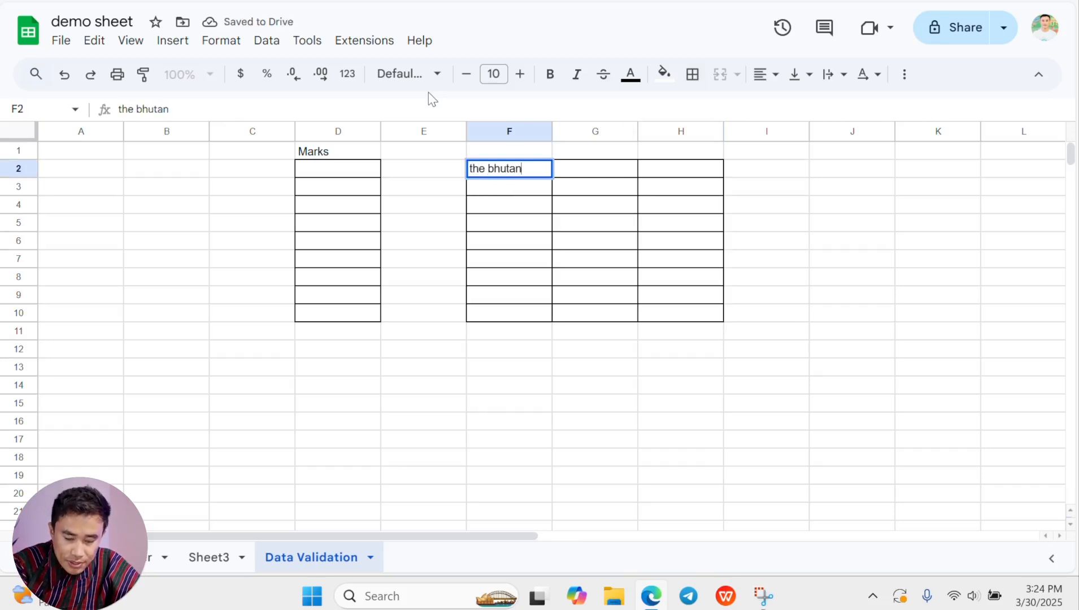
left_click(545, 243)
left_click(525, 175)
key("Delete")
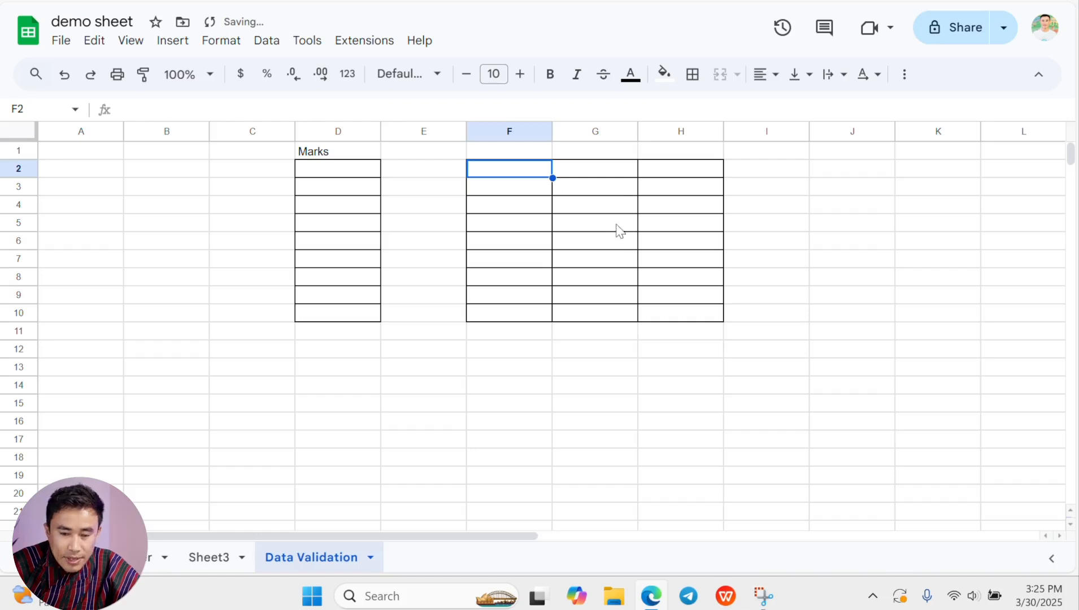
- Try to enter "i am from" without the required word in G2, dismiss the error dialog and reselect G2
left_click(592, 175)
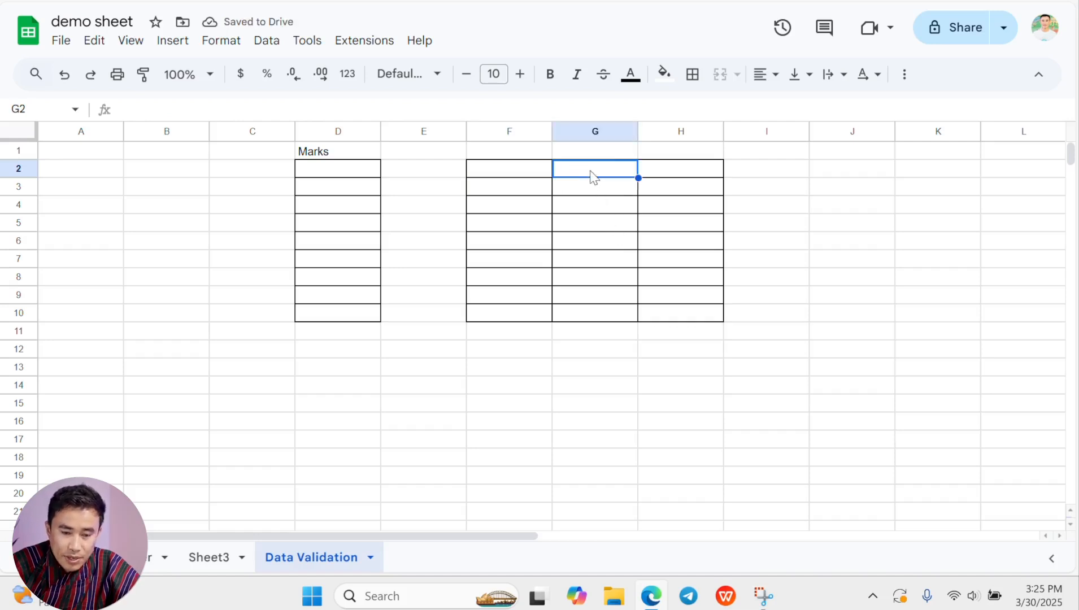
type("i am from")
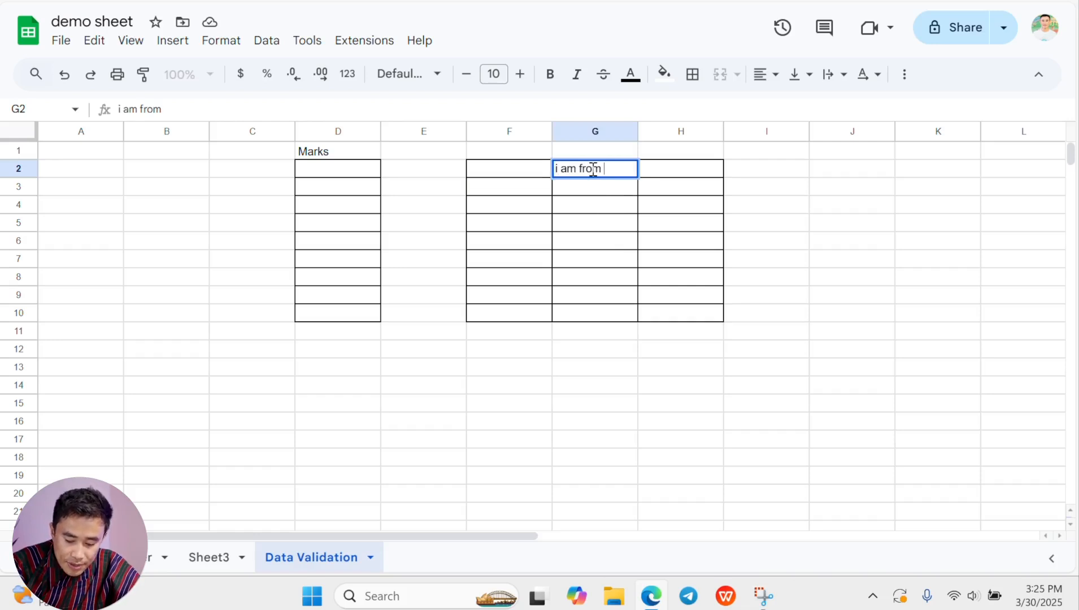
left_click(593, 240)
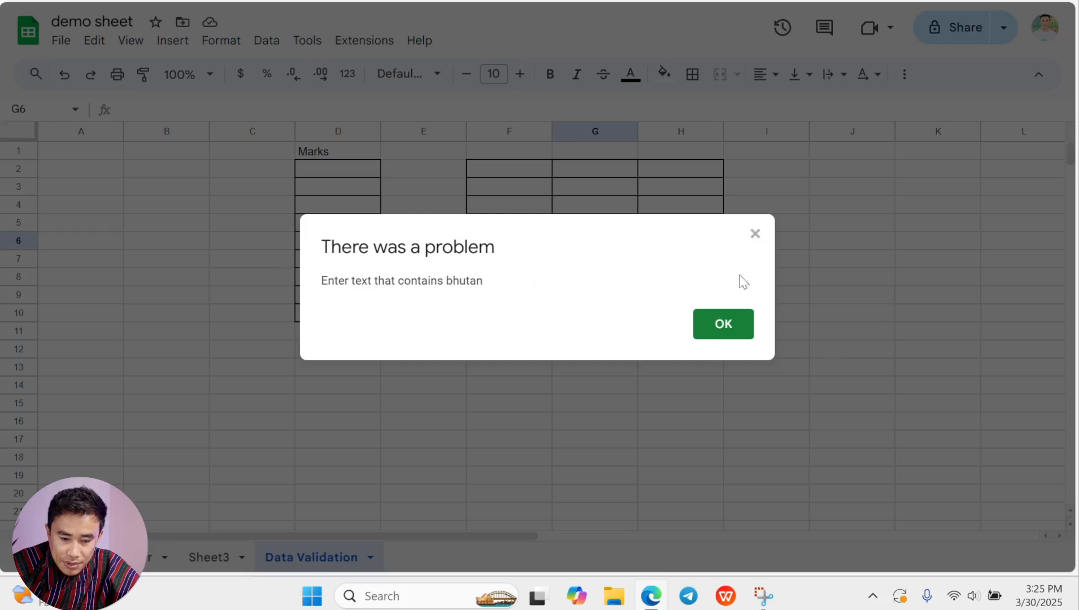
left_click(724, 329)
left_click(580, 172)
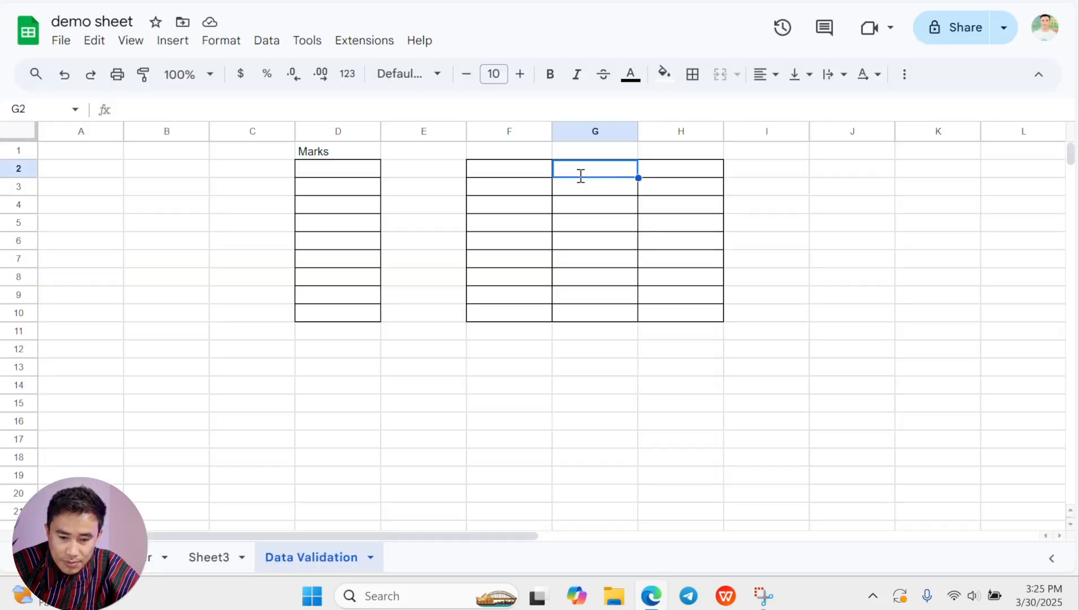
- Test the text rule by entering "bhutan logo" in G2, and fill the entry down through G10
type("bhutan")
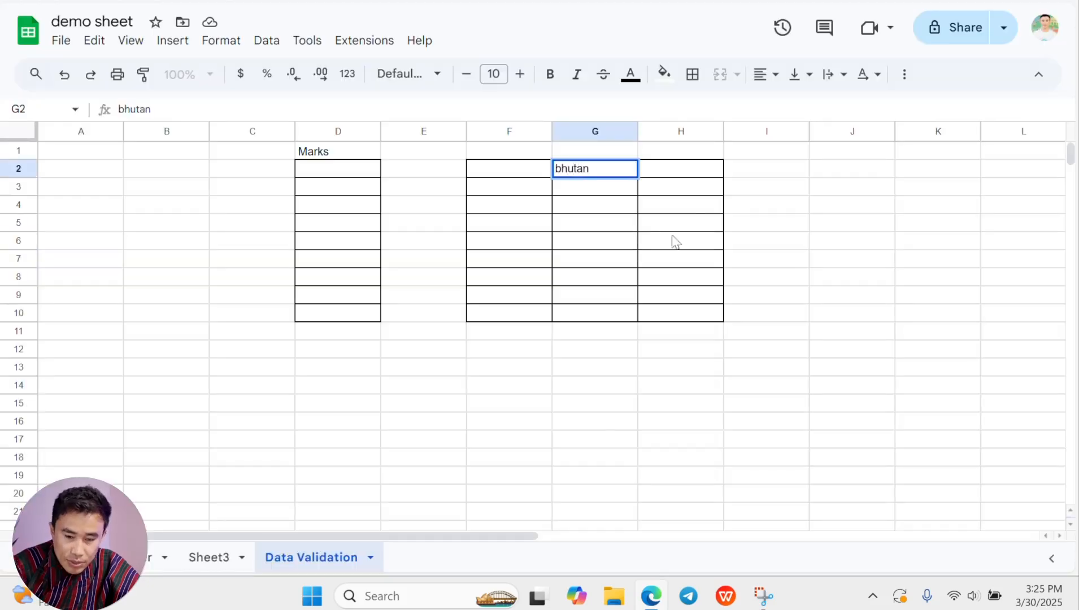
left_click(633, 246)
left_click(602, 172)
type("bht")
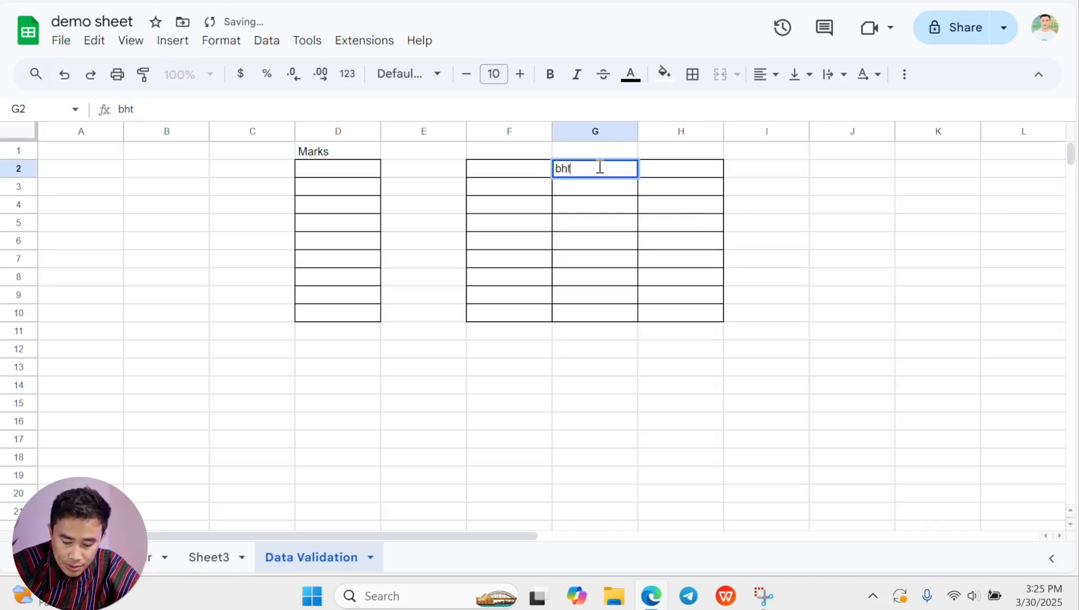
type("an")
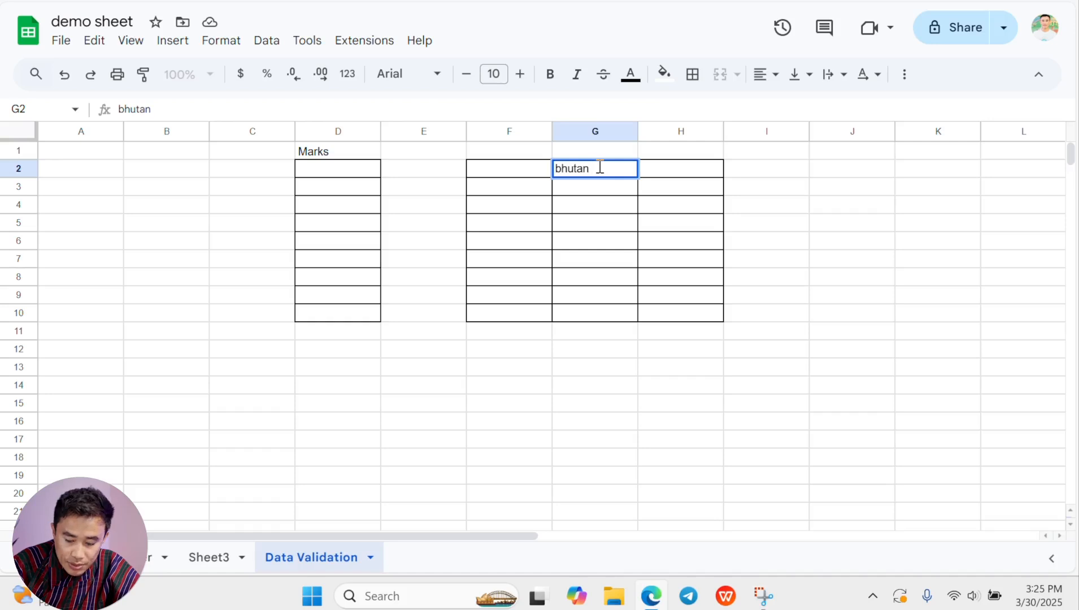
type("utan logo")
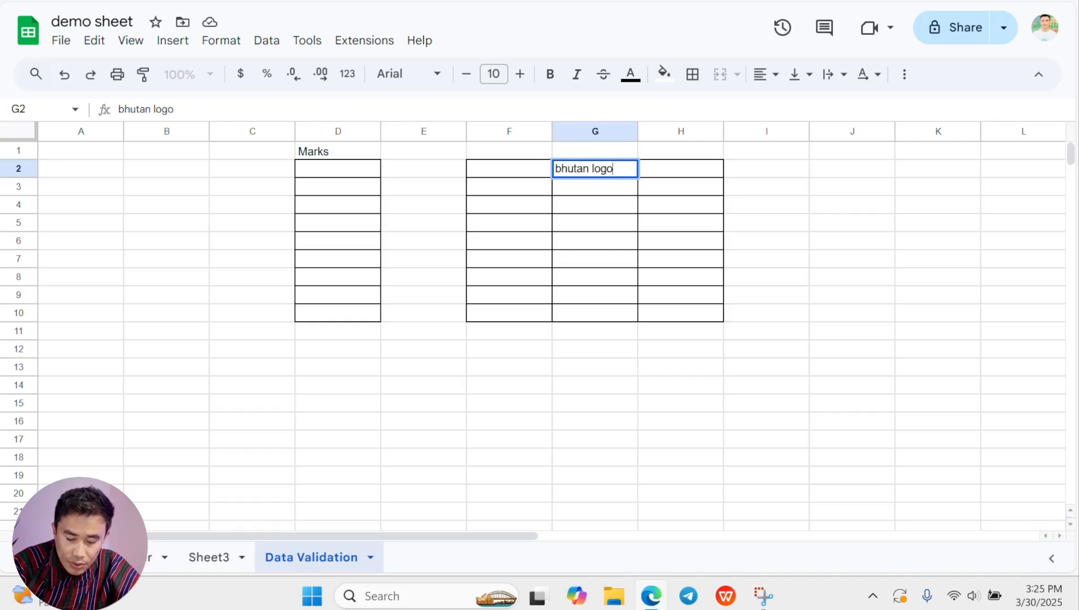
left_click(583, 246)
left_click(581, 175)
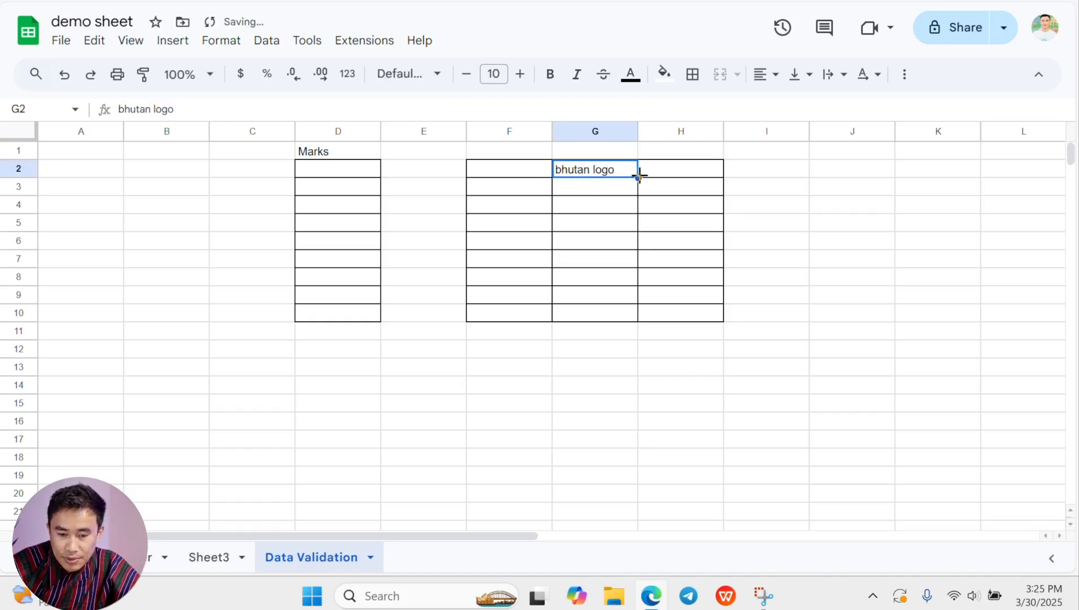
left_click_drag(640, 179, 614, 322)
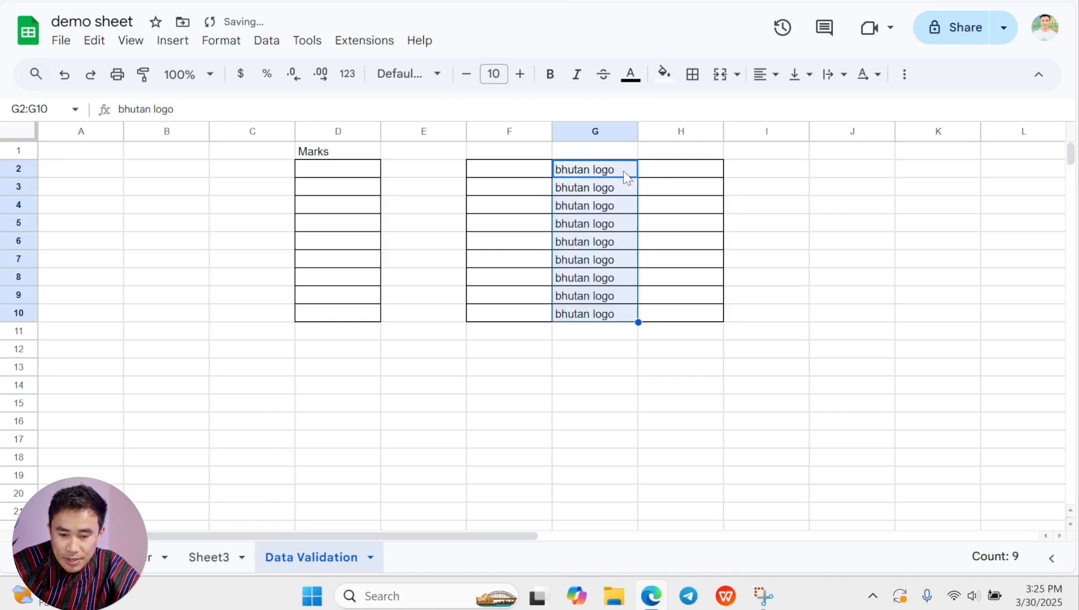
- Try to enter "bht" in H2 as a test of the text rule, and leave the cell empty
left_click(693, 175)
type("bht")
left_click(688, 208)
left_click(721, 325)
left_click_drag(657, 165, 648, 152)
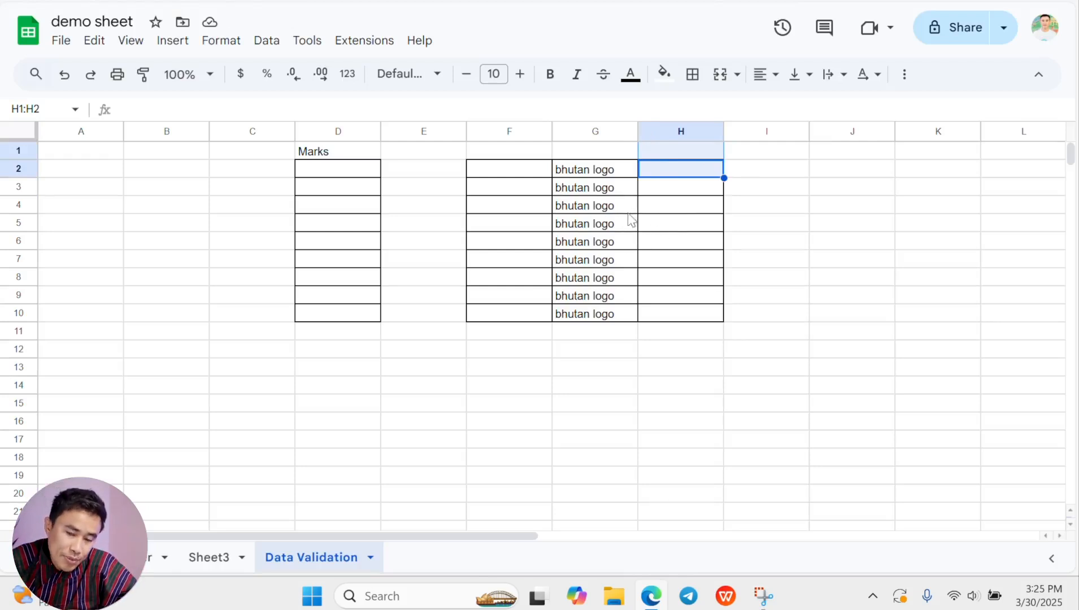
left_click(647, 261)
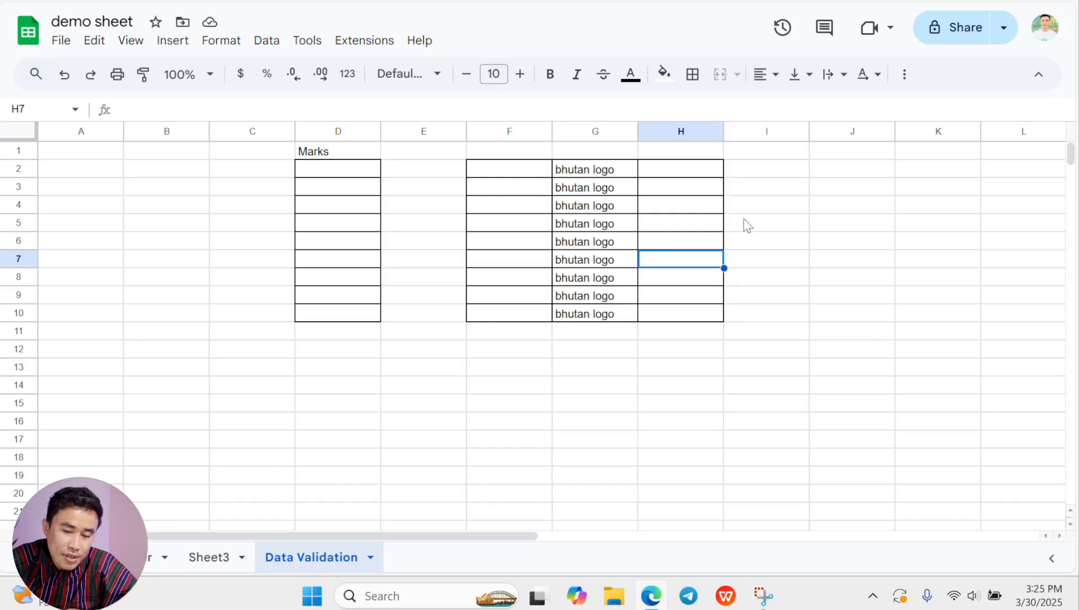
left_click(887, 334)
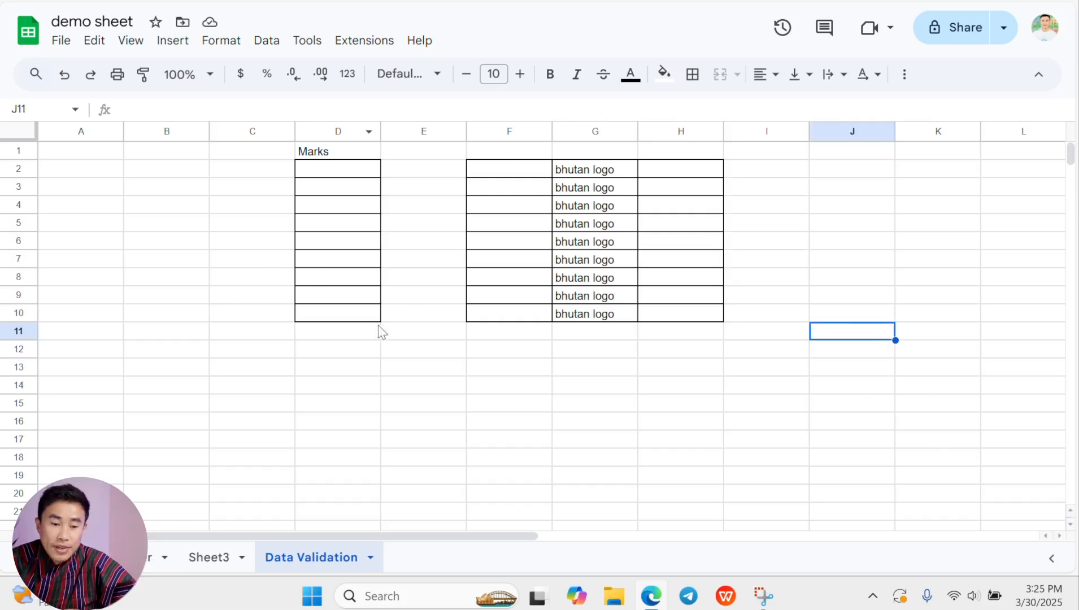
- Enter the label "Gnder" in D14 and apply all borders to D14:E14
left_click(138, 257)
left_click(331, 423)
left_click(323, 389)
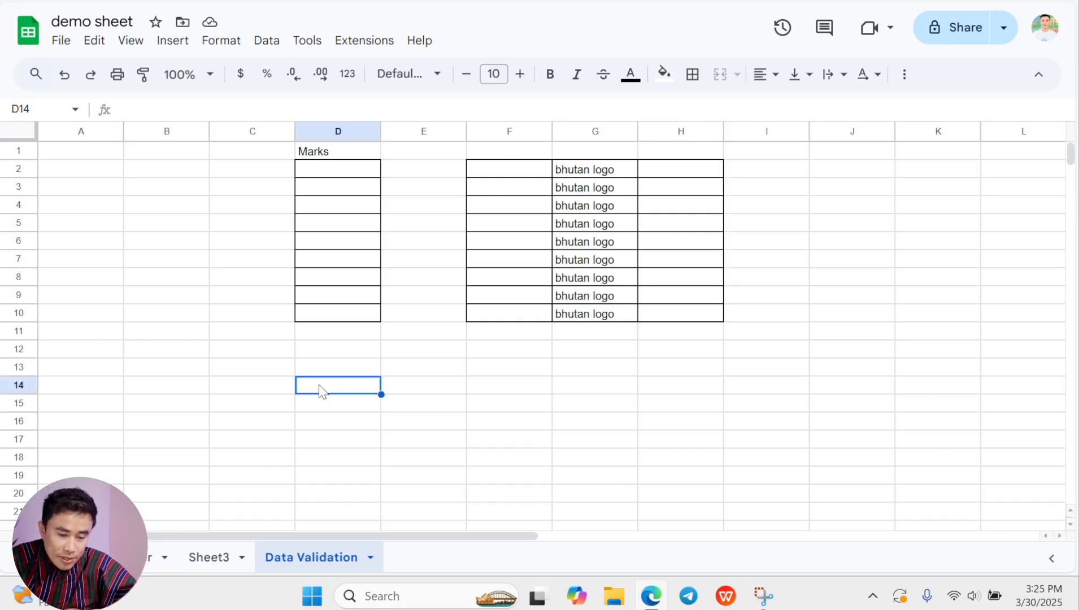
type("Gnder")
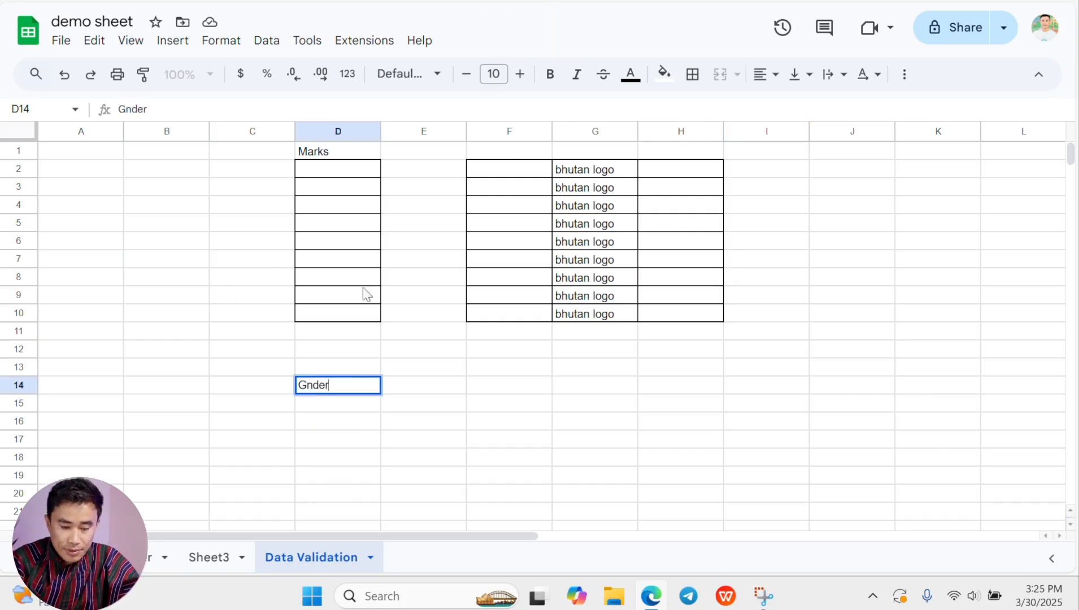
left_click(424, 390)
left_click_drag(342, 390, 440, 385)
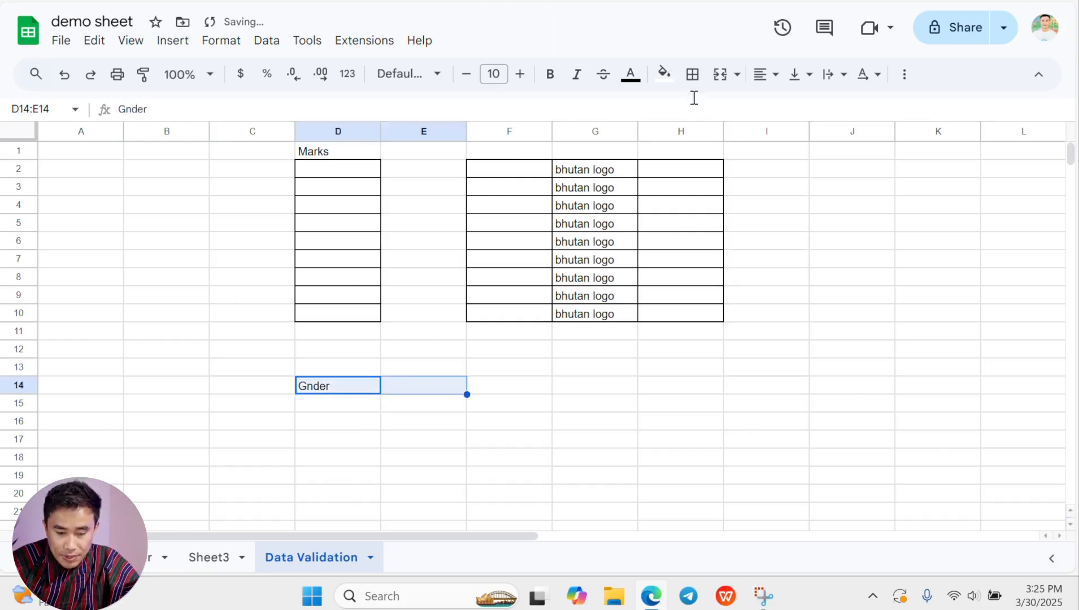
left_click(692, 74)
left_click(698, 111)
left_click(418, 368)
left_click(416, 384)
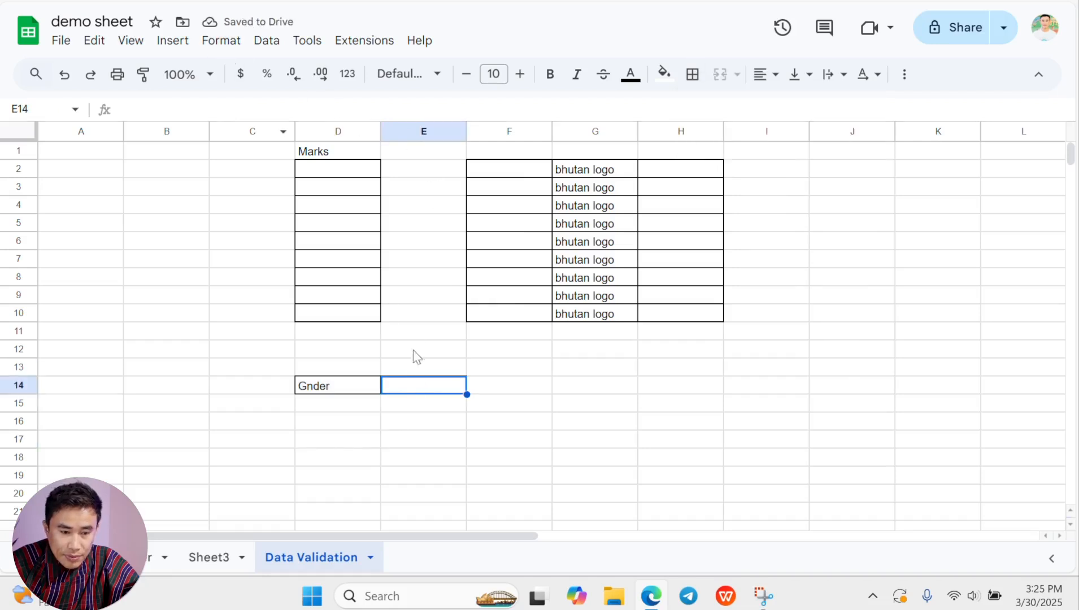
key("Caps_Lock")
type("MALE")
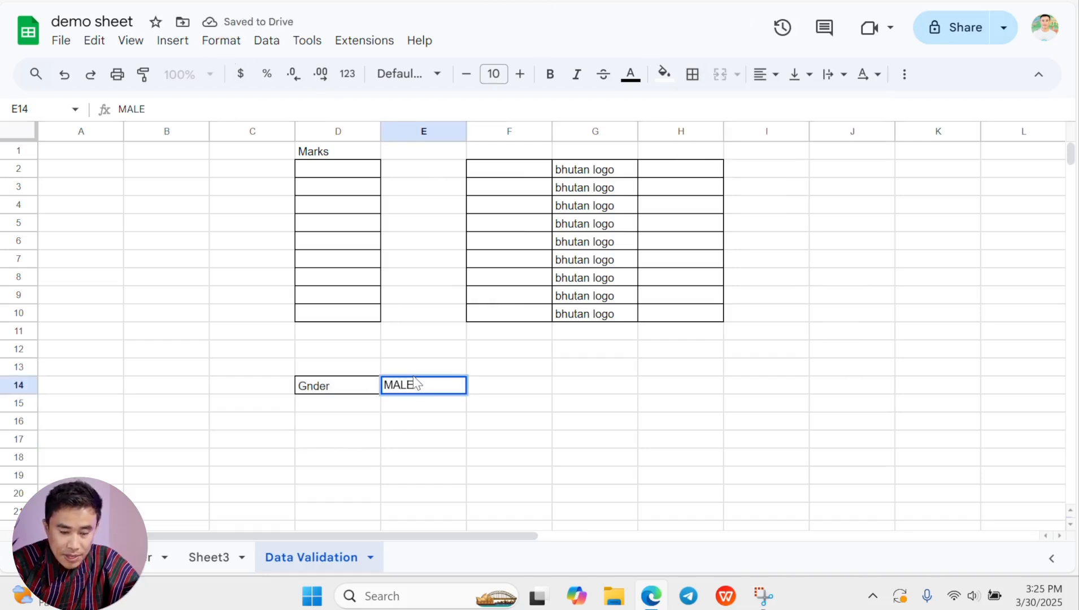
key("BackSpace")
key("BackSpace")
key("BackSpace")
key("BackSpace")
key("Caps_Lock")
type("fLEM")
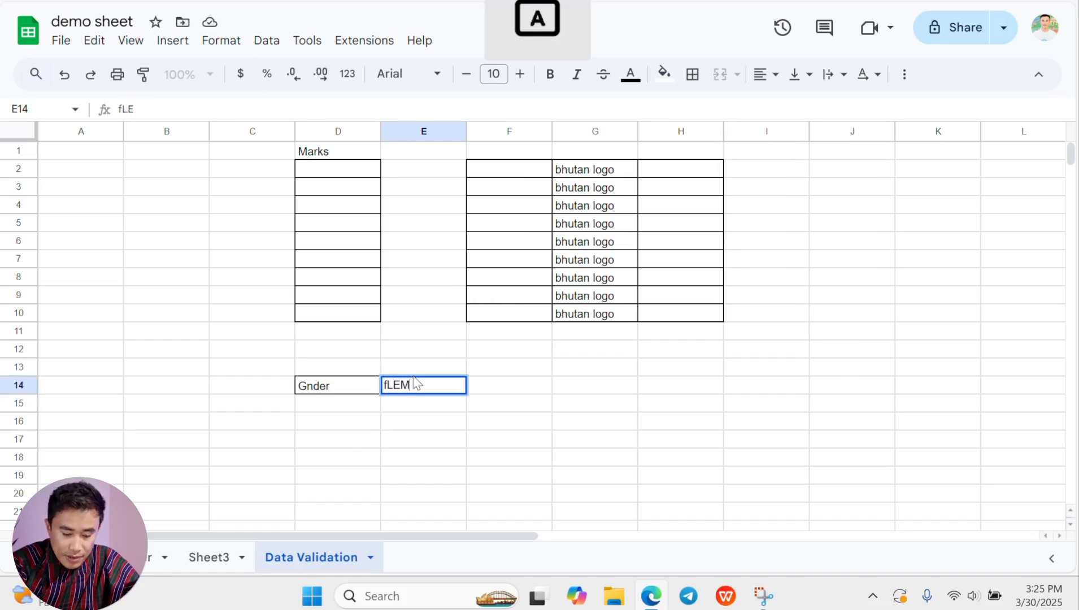
type("AL")
key("BackSpace")
key("BackSpace")
key("BackSpace")
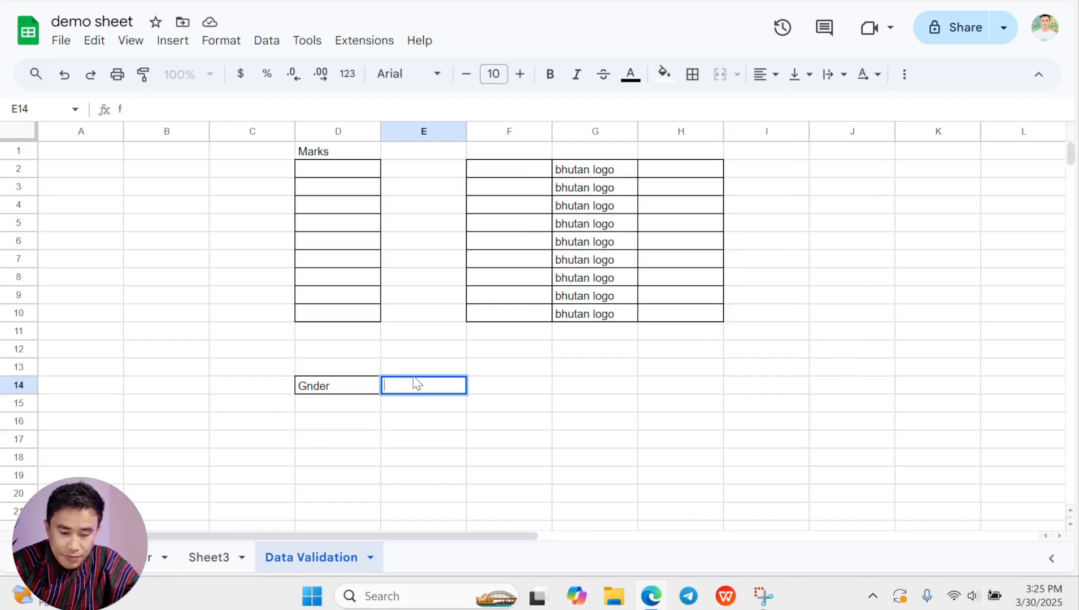
key("Return")
left_click(427, 389)
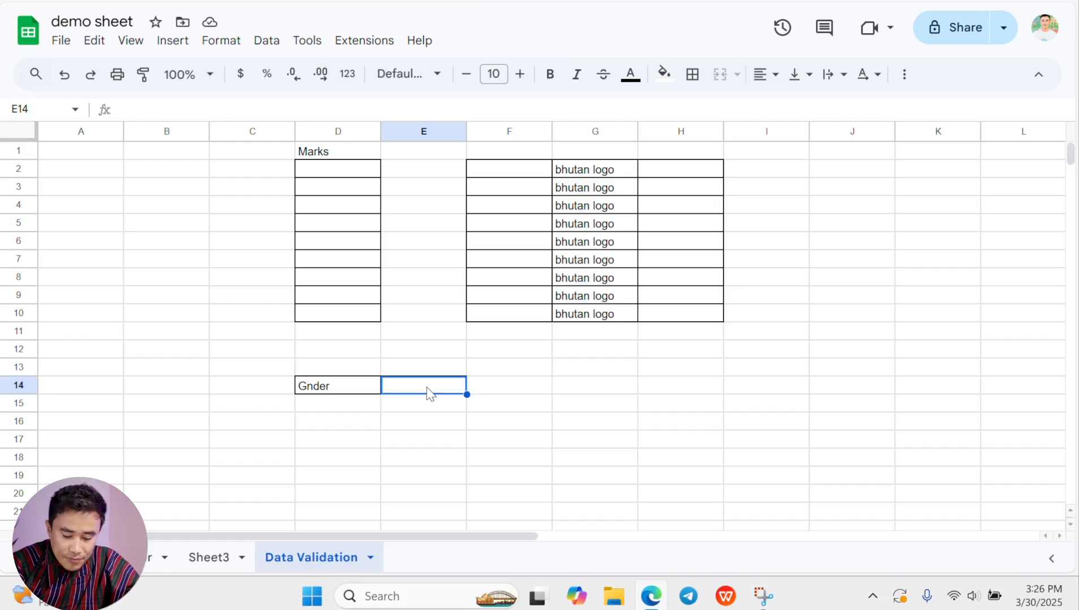
type("COW")
key("BackSpace")
key("BackSpace")
left_click(651, 440)
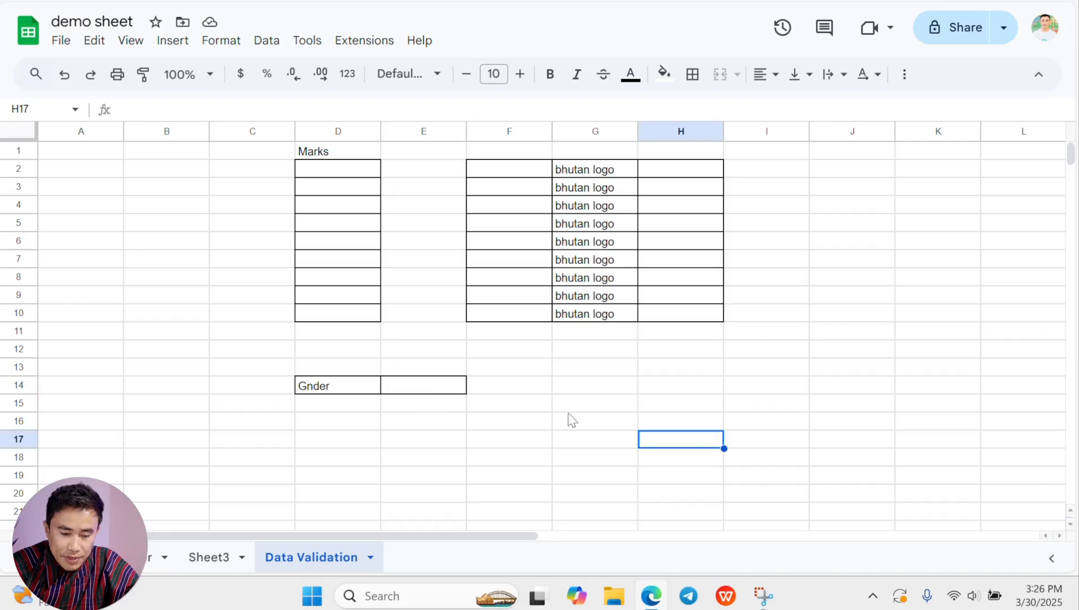
- Add a new data validation rule for E14 with Dropdown as its criteria
left_click(423, 389)
left_click(267, 43)
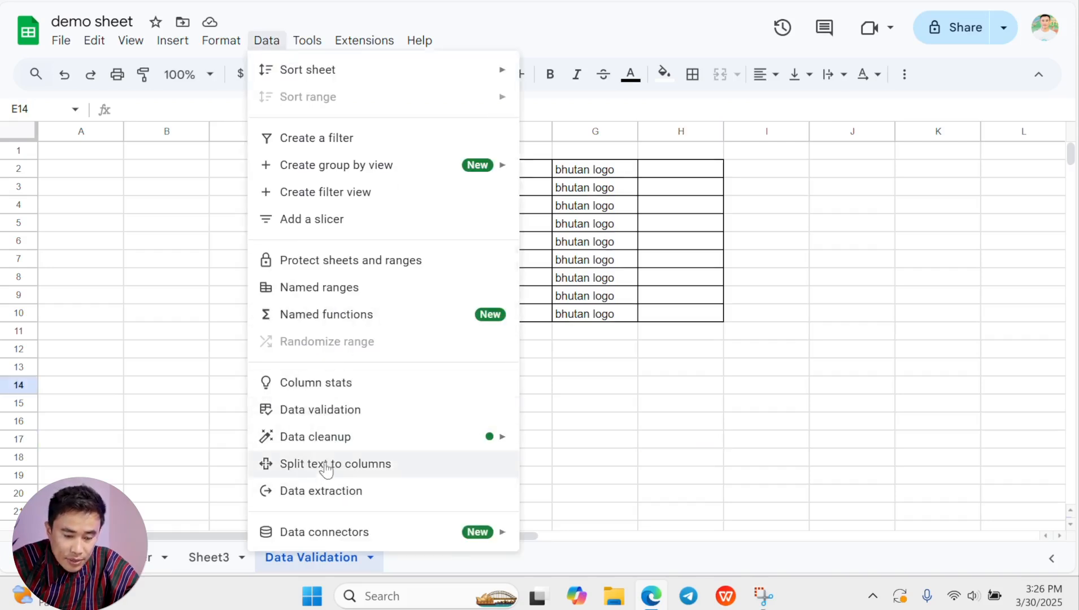
left_click(341, 411)
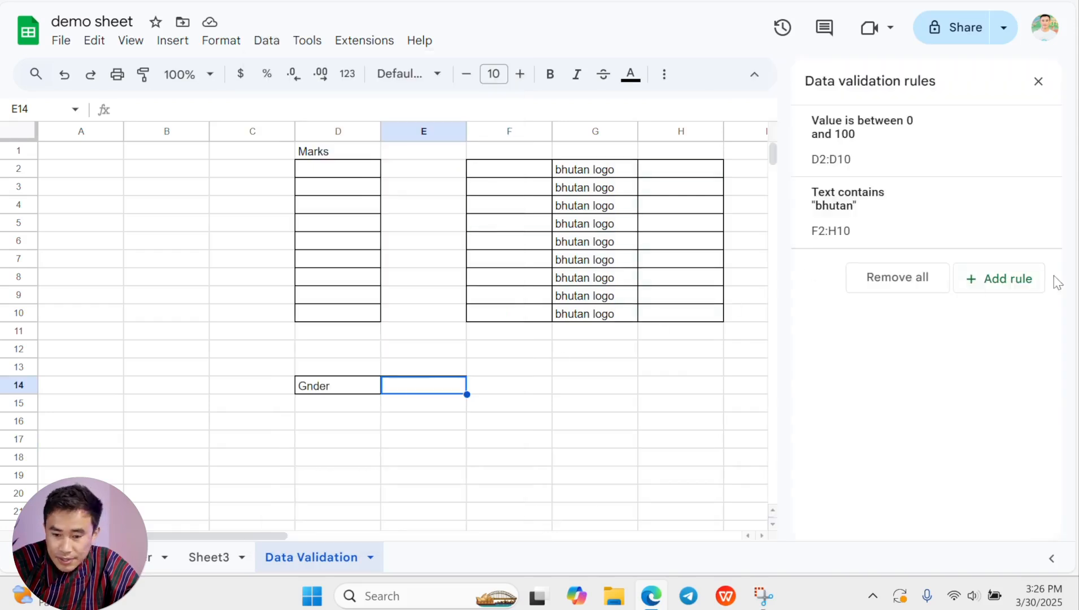
left_click(1033, 281)
left_click(881, 232)
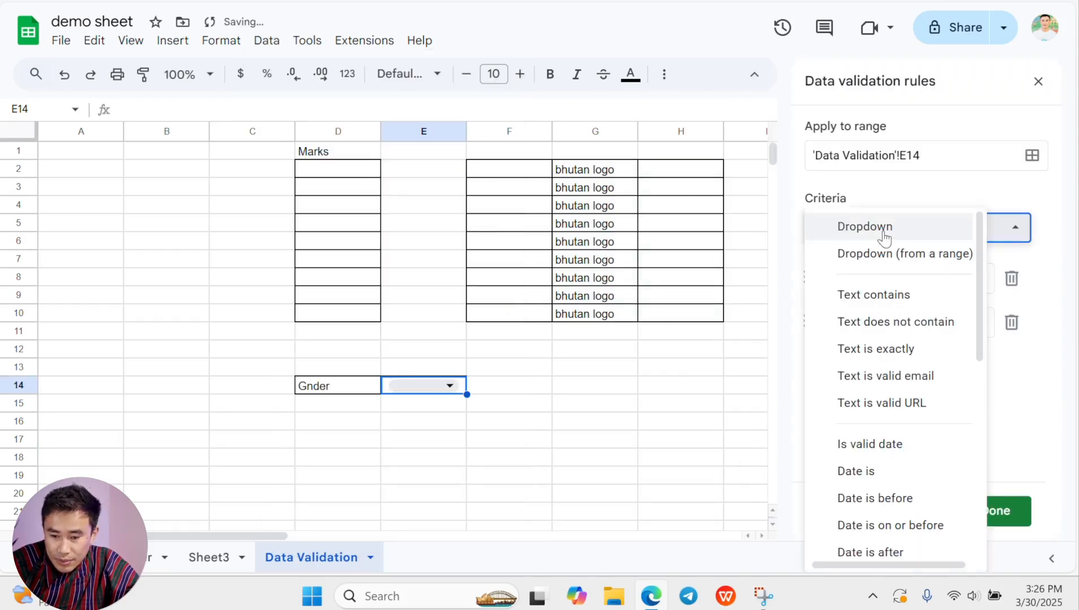
left_click(1014, 228)
- Set the dropdown's two items to "M" and "F" and save the rule
left_click(945, 278)
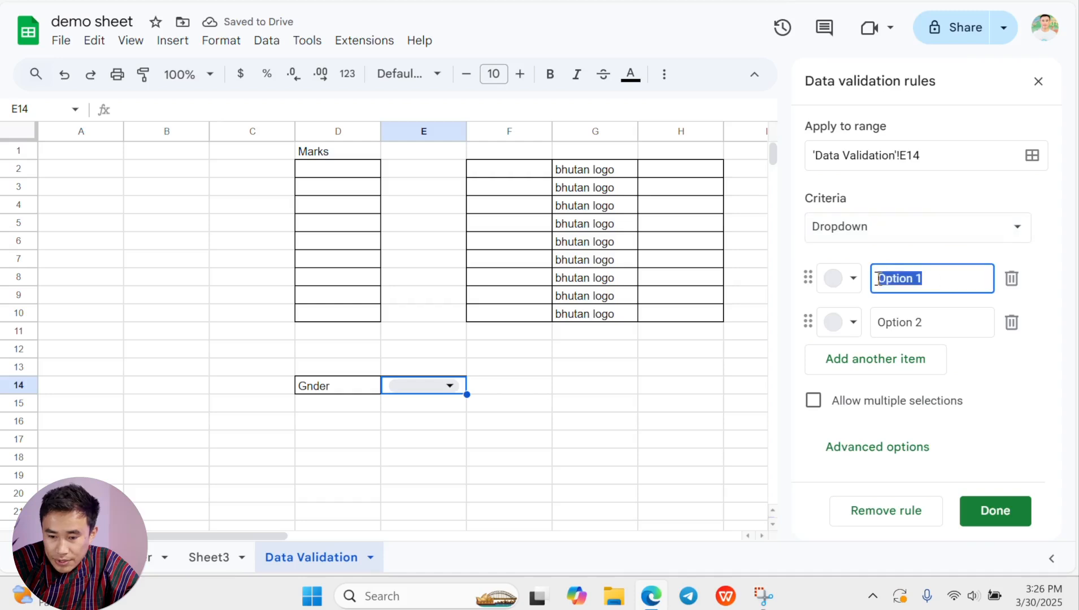
type("mA")
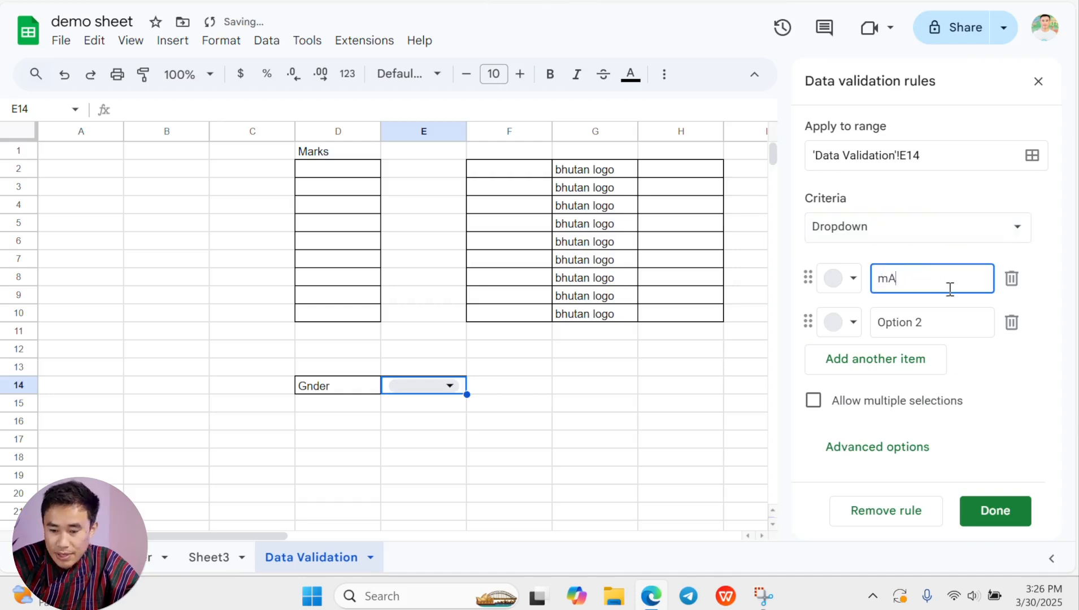
type("LEM")
left_click(946, 321)
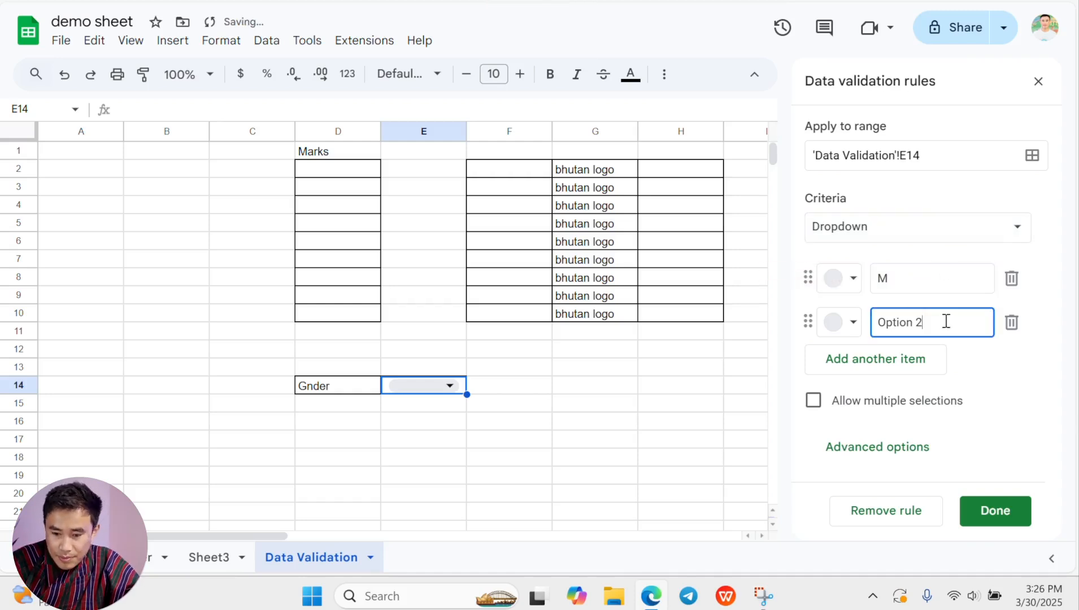
type("F")
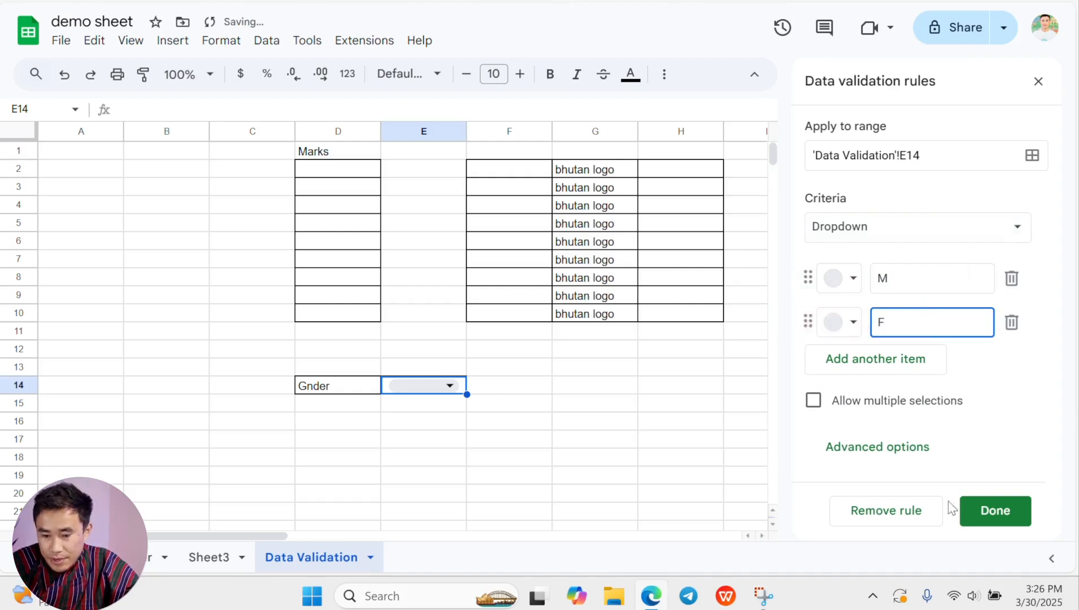
left_click(995, 511)
- Test the dropdown in E14 by switching between its options, and leave M selected
left_click(438, 402)
left_click(451, 386)
left_click(411, 426)
left_click(434, 384)
left_click(411, 427)
left_click(422, 386)
left_click(416, 411)
left_click(368, 438)
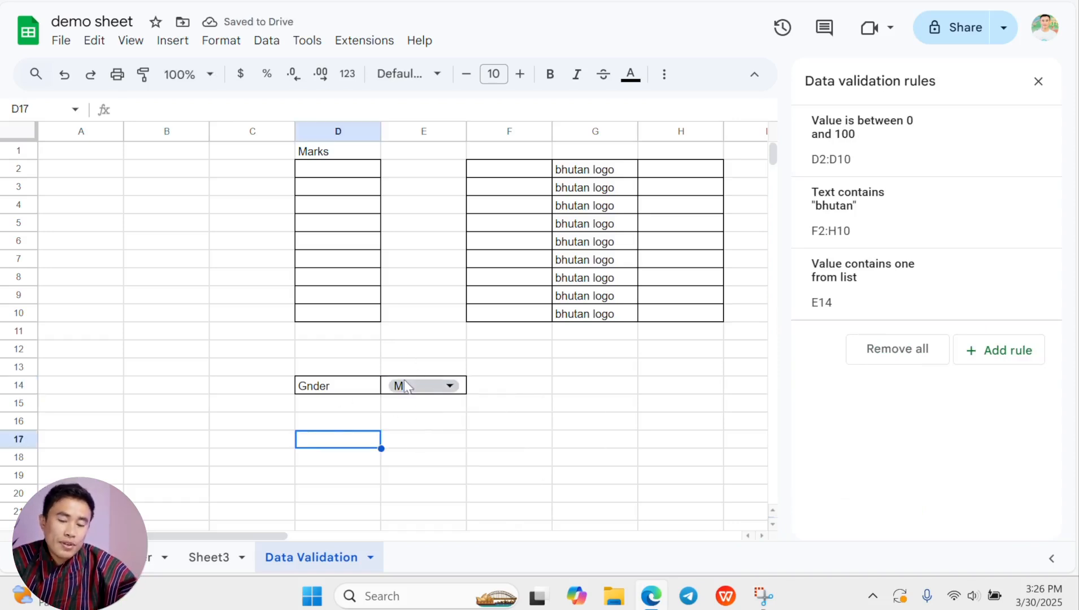
left_click(497, 390)
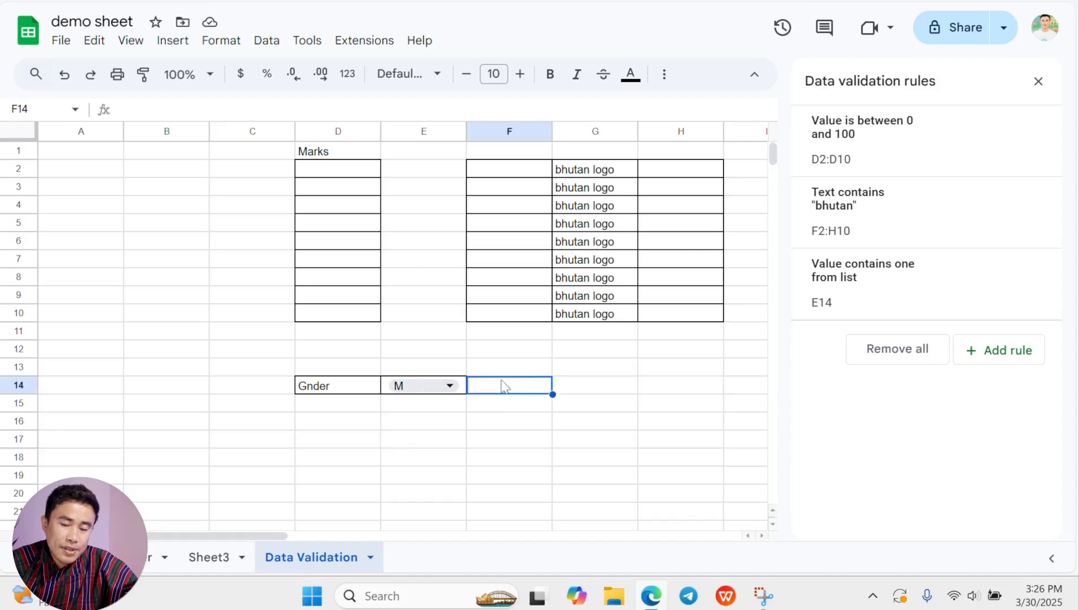